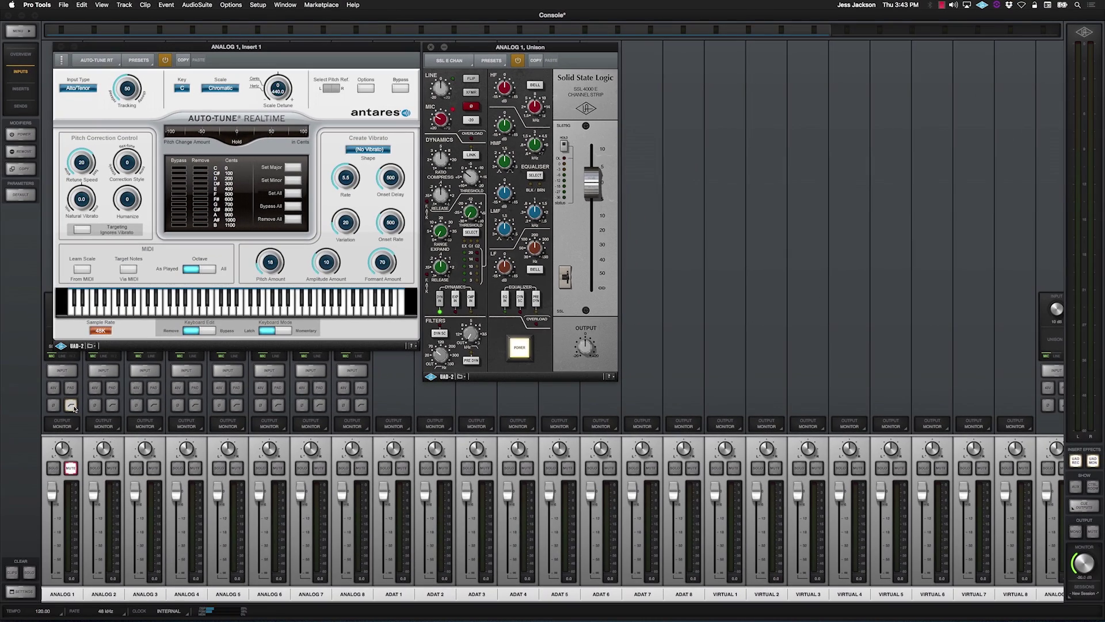
# Step: Keep Alto/Tenor as the Auto-Tune input type and sweep the Tracking amount up and down
pyautogui.moveTo(489, 54); pyautogui.dragTo(556, 55)
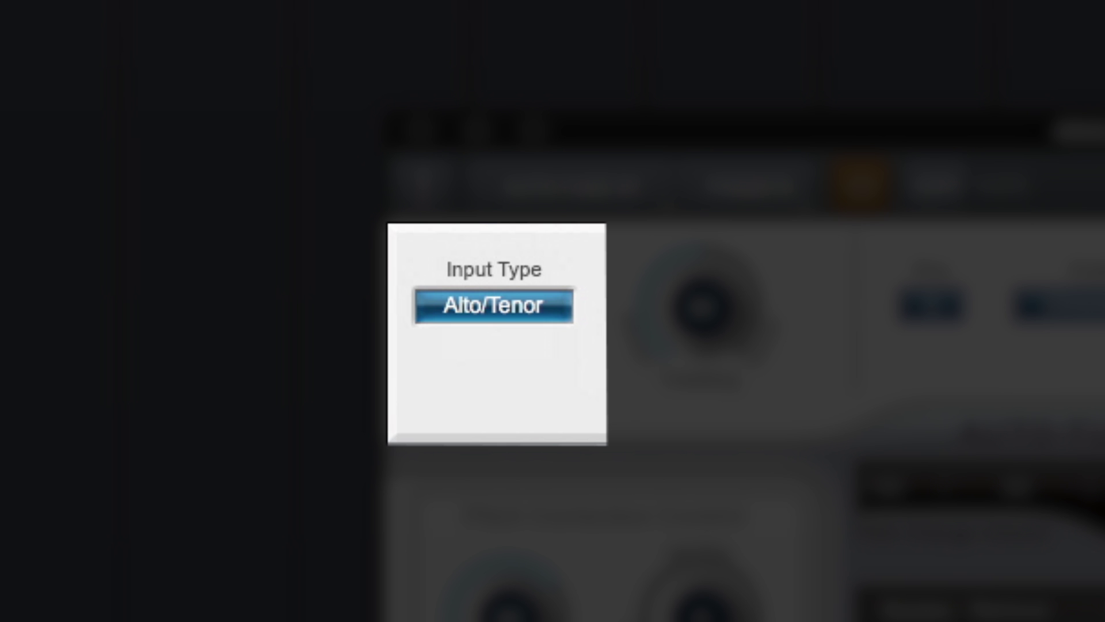
pyautogui.click(545, 308)
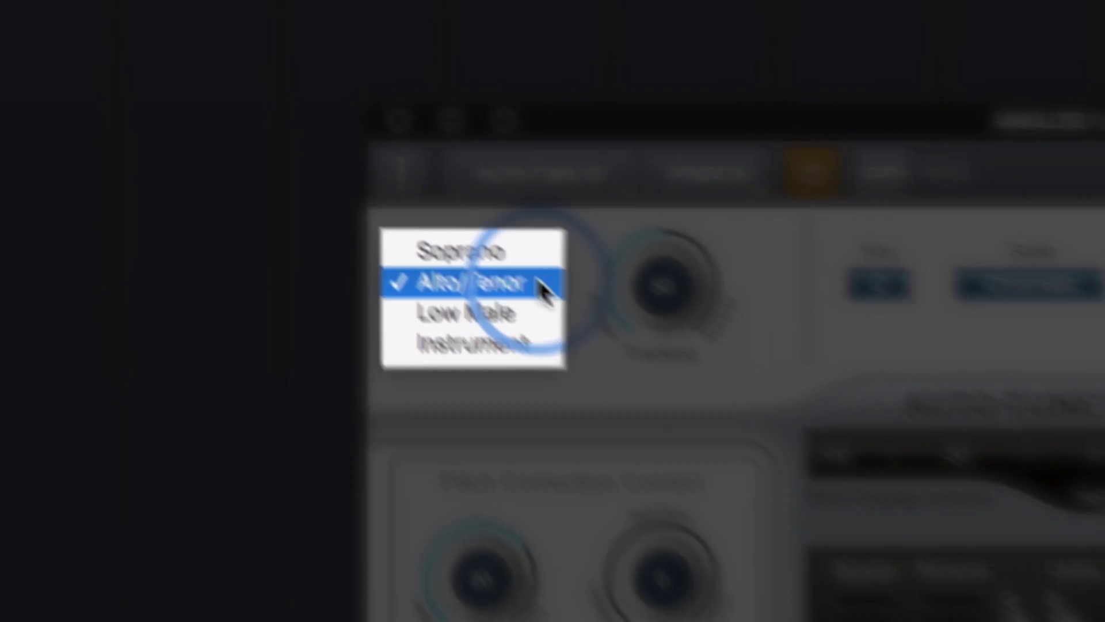
pyautogui.click(570, 302)
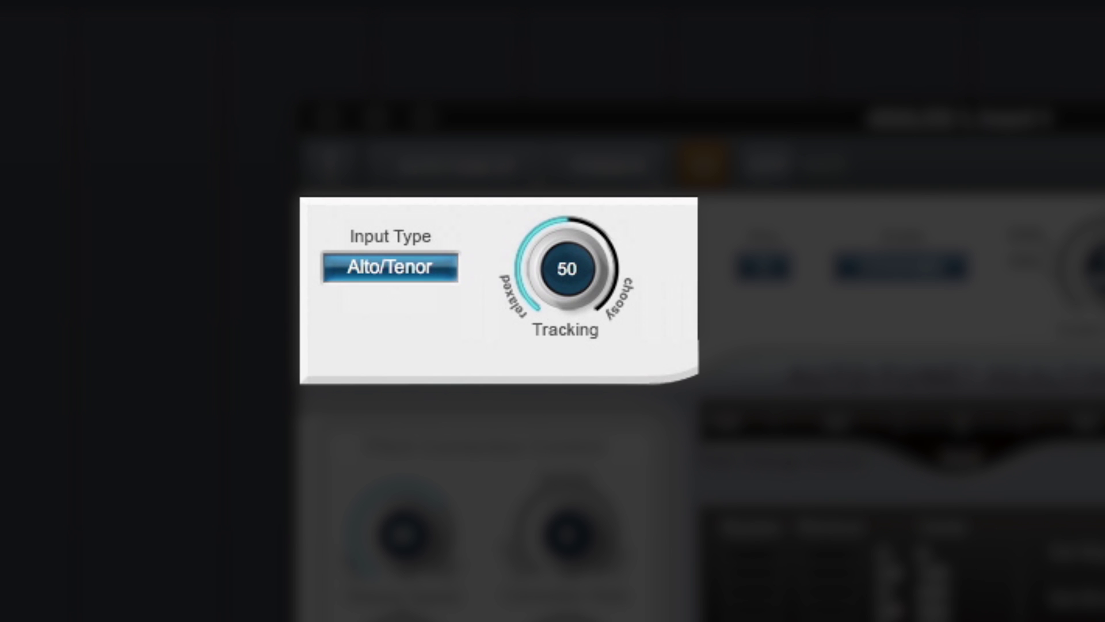
pyautogui.moveTo(588, 271); pyautogui.dragTo(596, 216)
pyautogui.moveTo(588, 267); pyautogui.dragTo(575, 352)
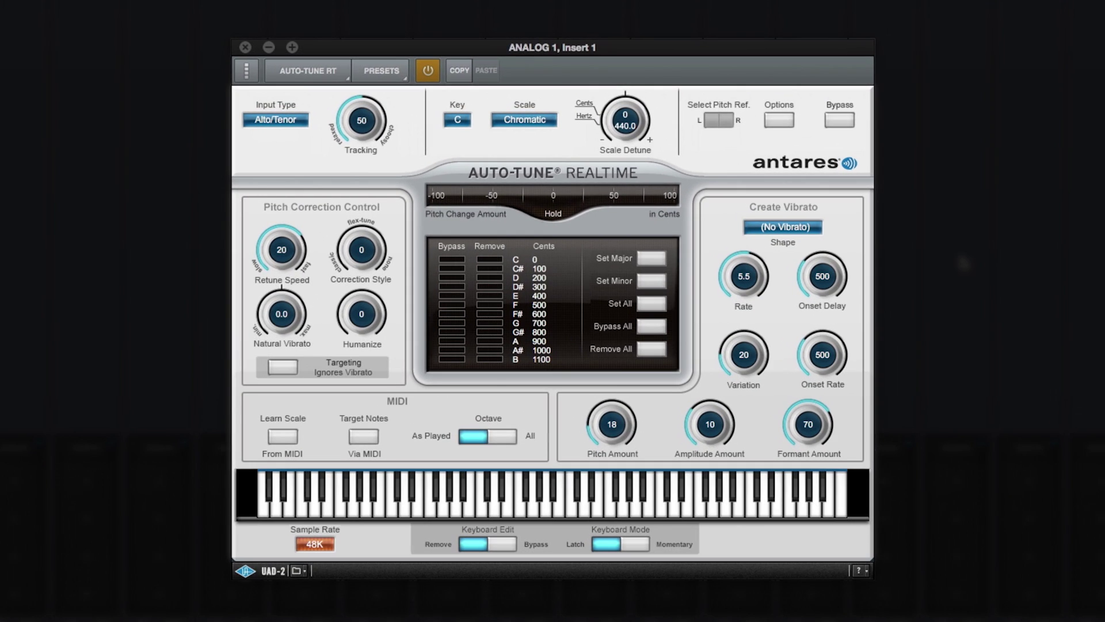
# Step: Set the Auto-Tune key to A and the scale to Major
pyautogui.click(457, 119)
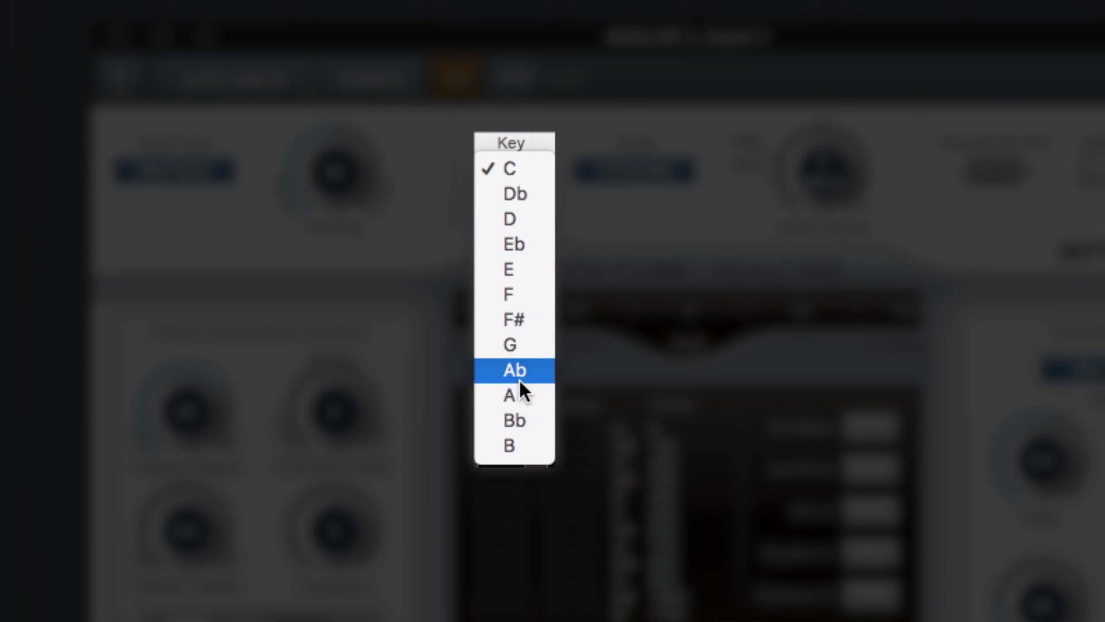
pyautogui.click(521, 394)
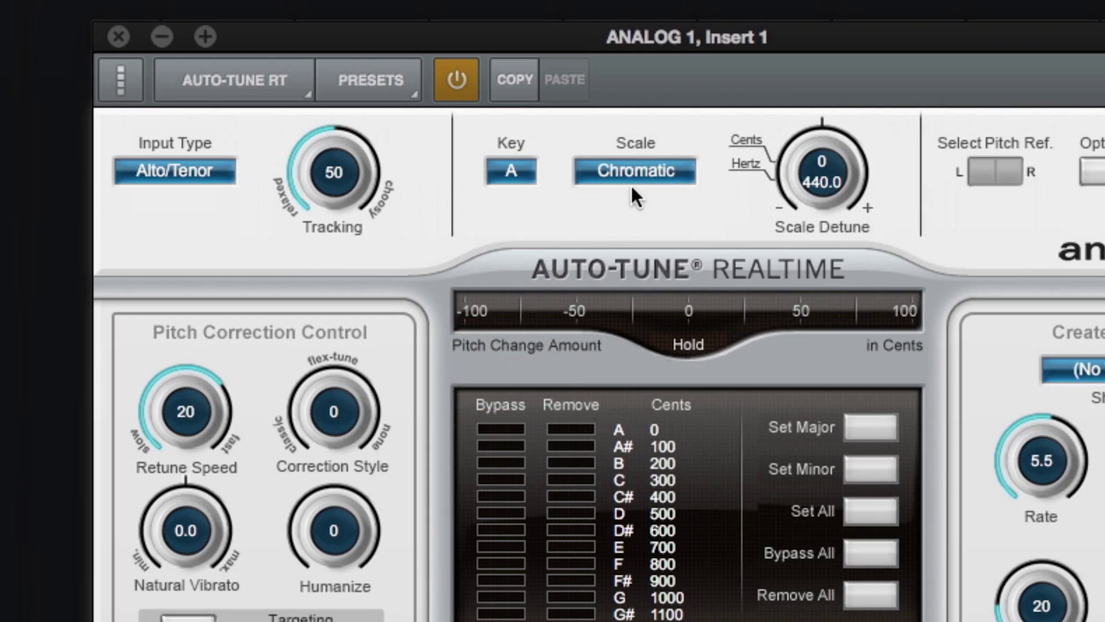
pyautogui.click(633, 171)
pyautogui.click(553, 88)
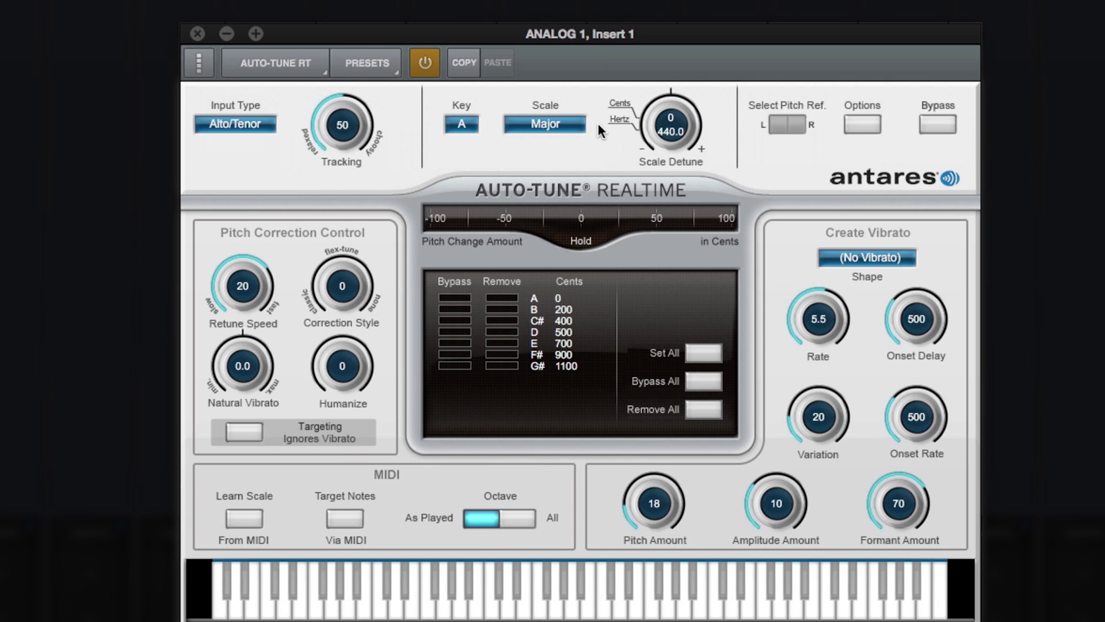
# Step: Change the scale to Chromatic and limit the note list to the major scale with Set Major
pyautogui.click(562, 123)
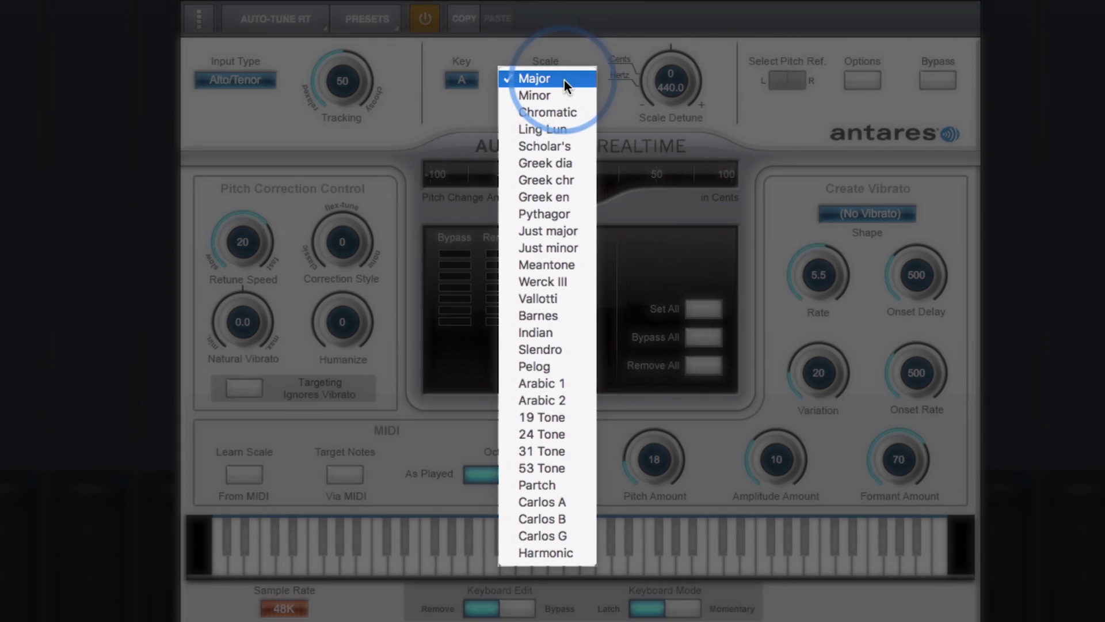
pyautogui.click(568, 113)
pyautogui.click(703, 253)
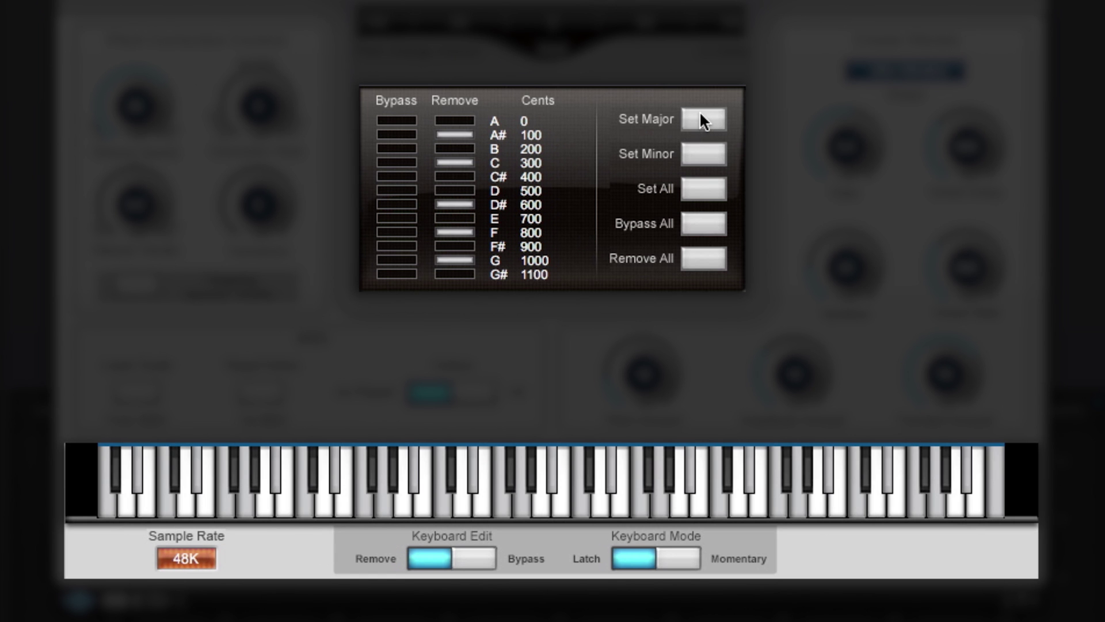
pyautogui.click(703, 258)
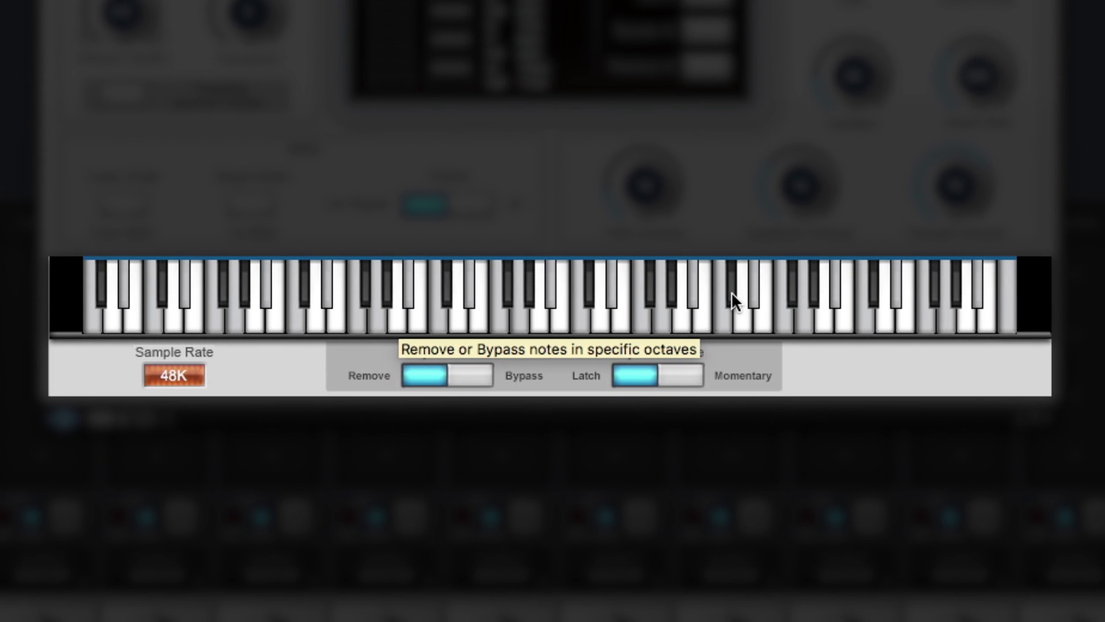
# Step: Remove the C# notes in individual octaves of the Auto-Tune keyboard
pyautogui.click(731, 292)
pyautogui.click(655, 296)
pyautogui.click(589, 286)
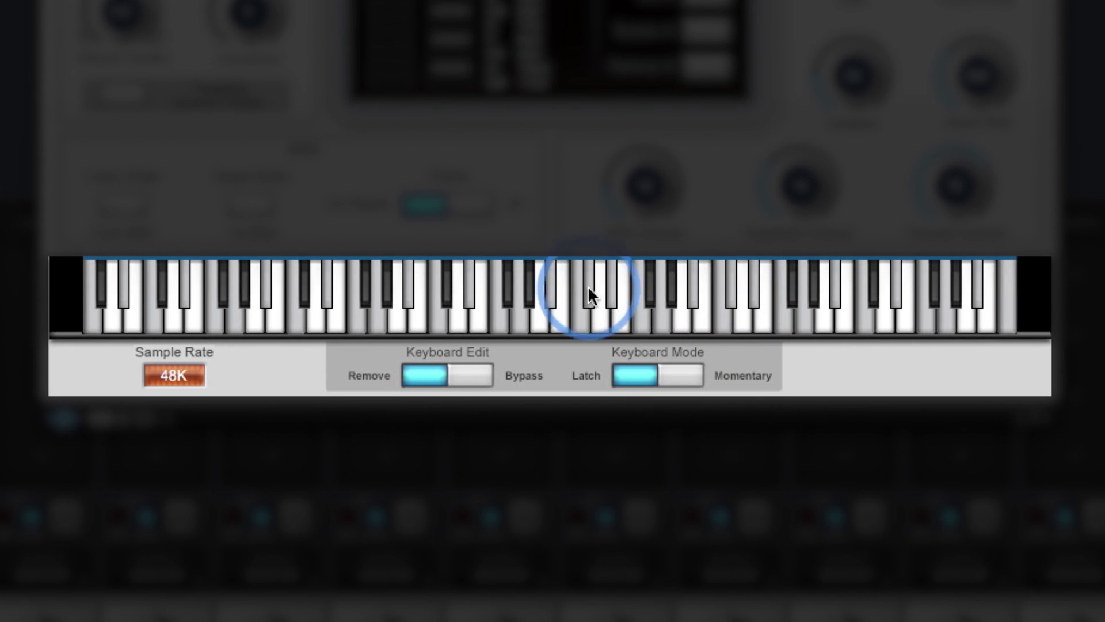
pyautogui.click(443, 290)
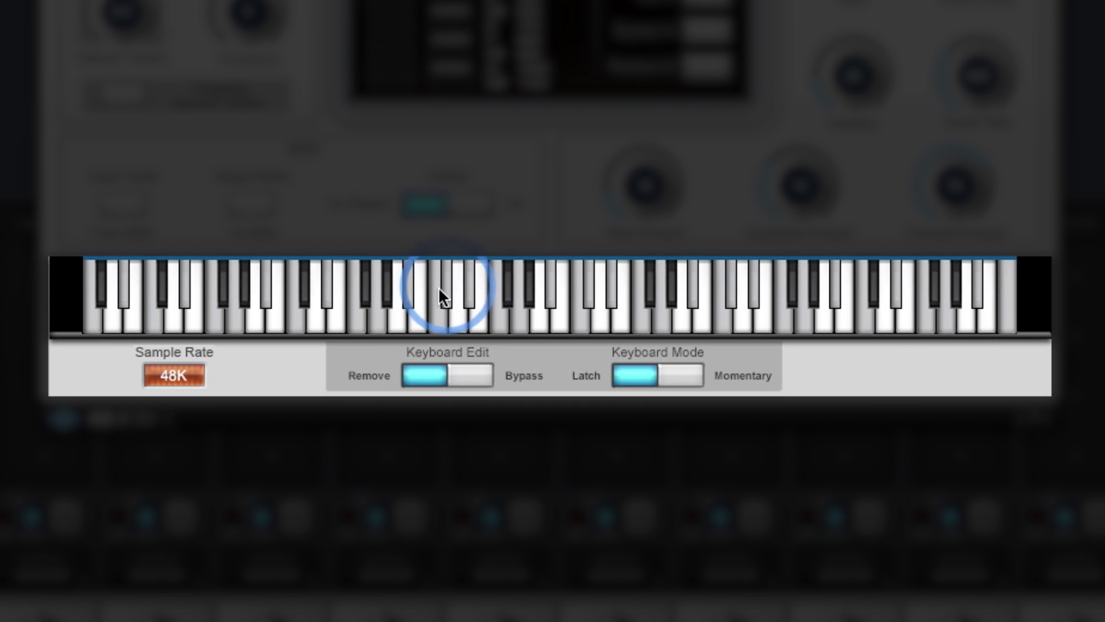
pyautogui.click(305, 282)
pyautogui.click(164, 282)
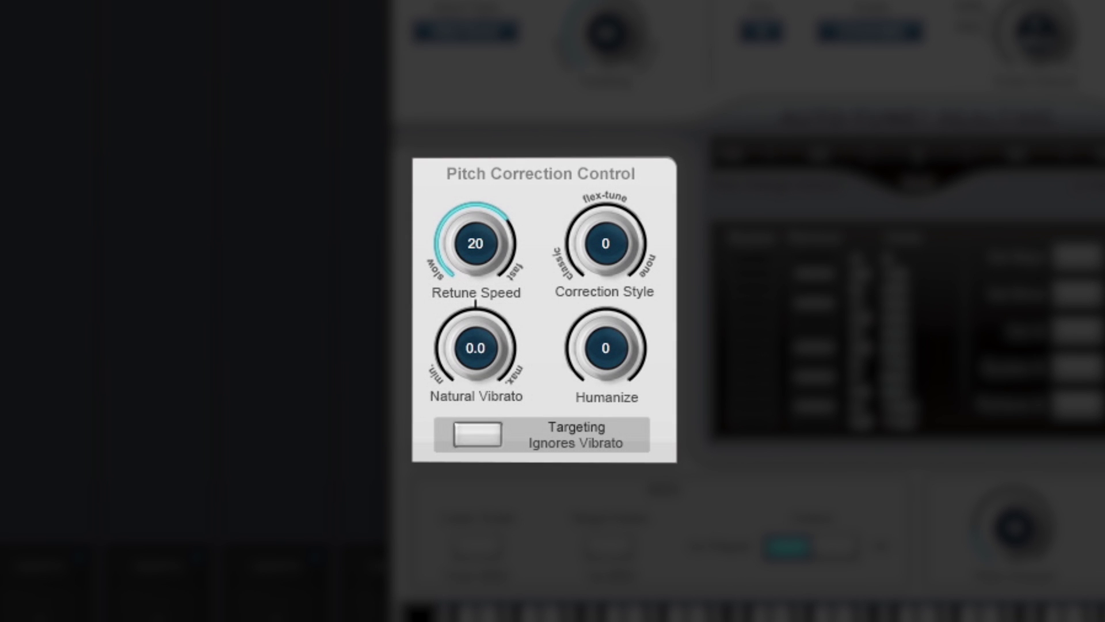
# Step: Set Retune Speed to 35 and sweep Correction Style up to 100 and back down
pyautogui.moveTo(492, 247); pyautogui.dragTo(499, 155)
pyautogui.moveTo(479, 232); pyautogui.dragTo(468, 349)
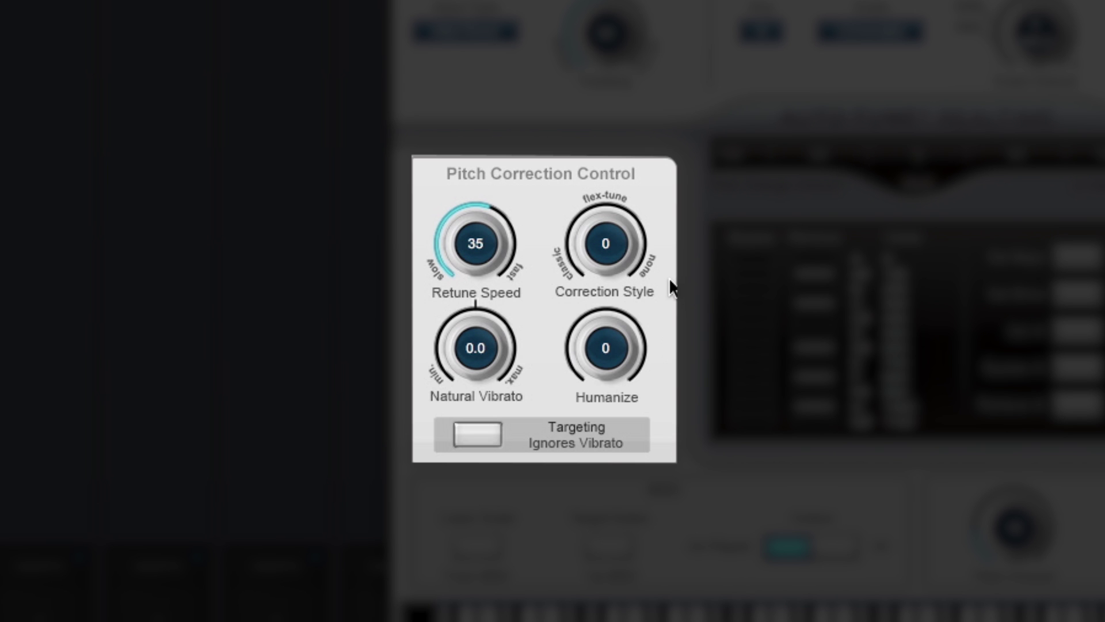
pyautogui.moveTo(617, 253); pyautogui.dragTo(609, 22)
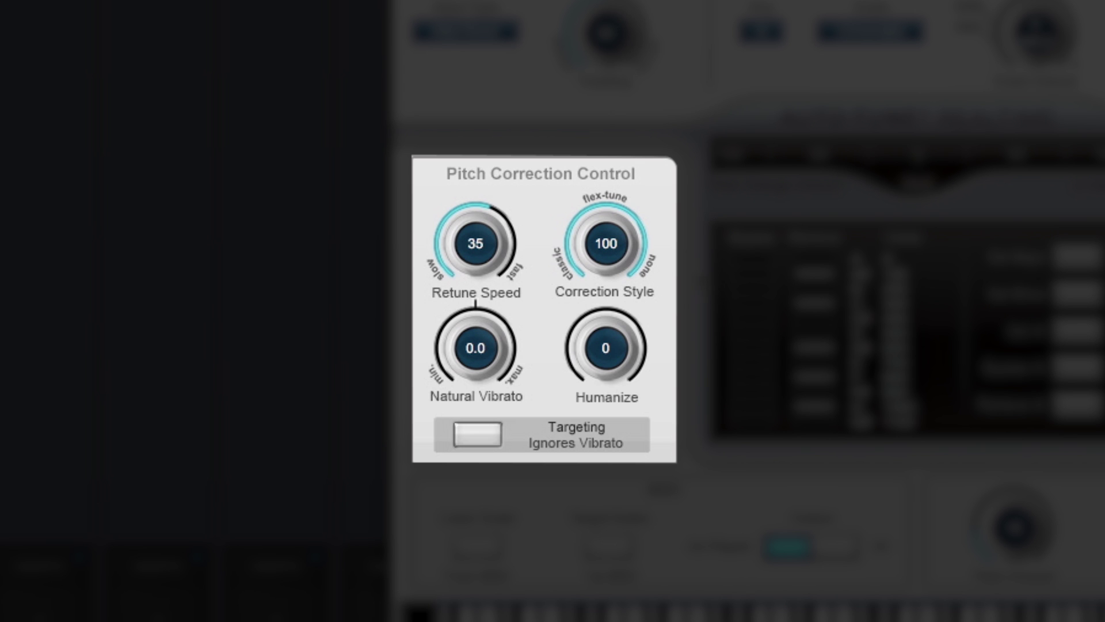
pyautogui.moveTo(618, 222); pyautogui.dragTo(653, 436)
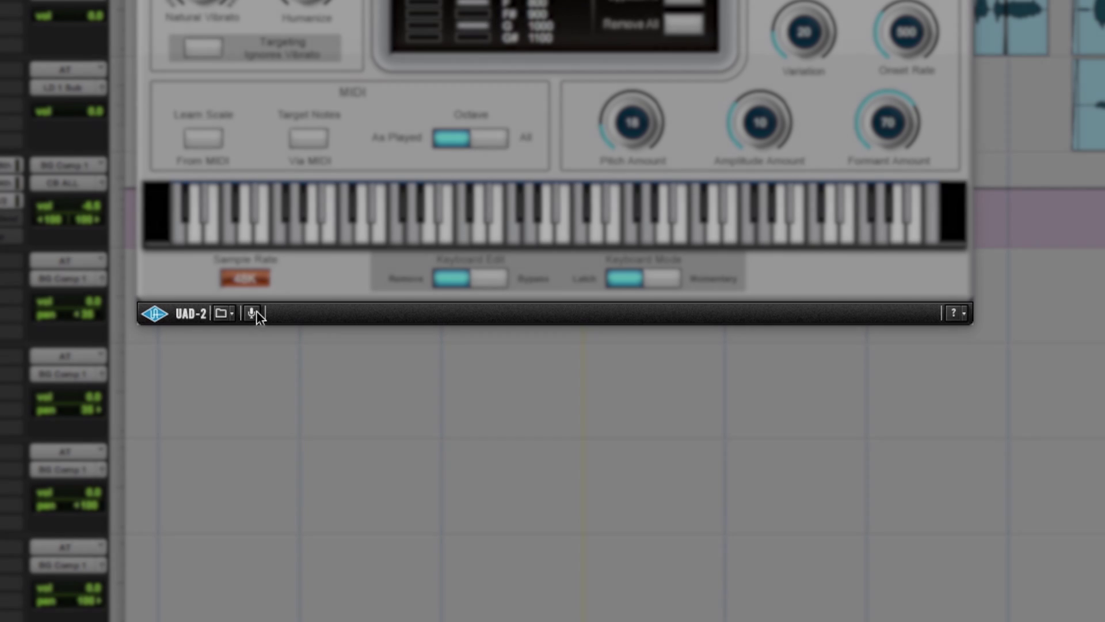
# Step: Toggle the LiveTrack microphone mode on and off in the Auto-Tune plug-in
pyautogui.click(252, 313)
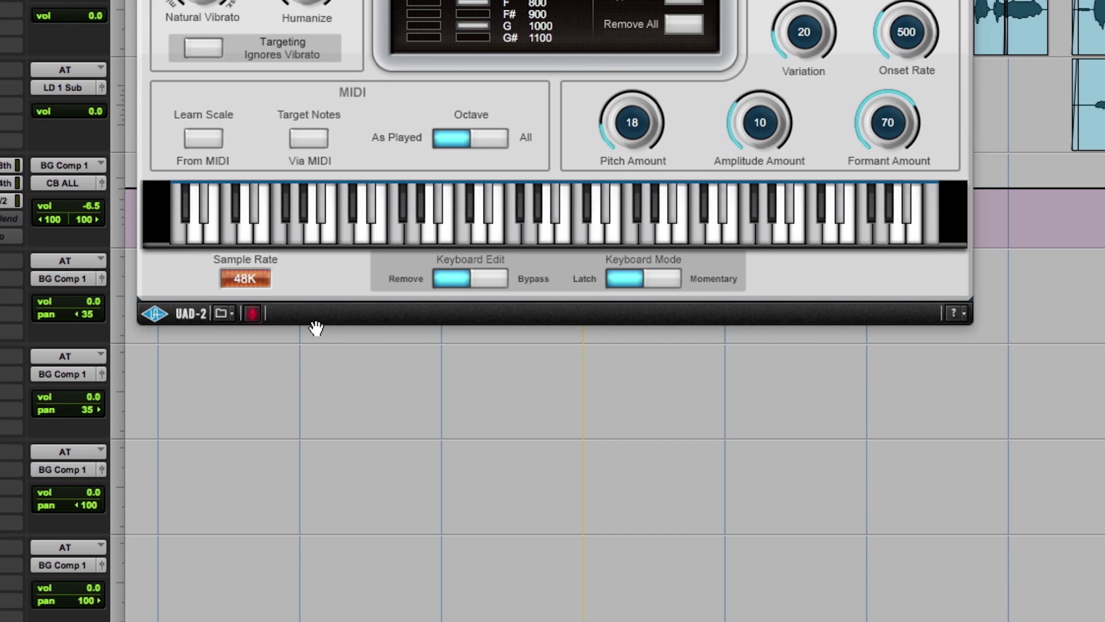
pyautogui.click(252, 313)
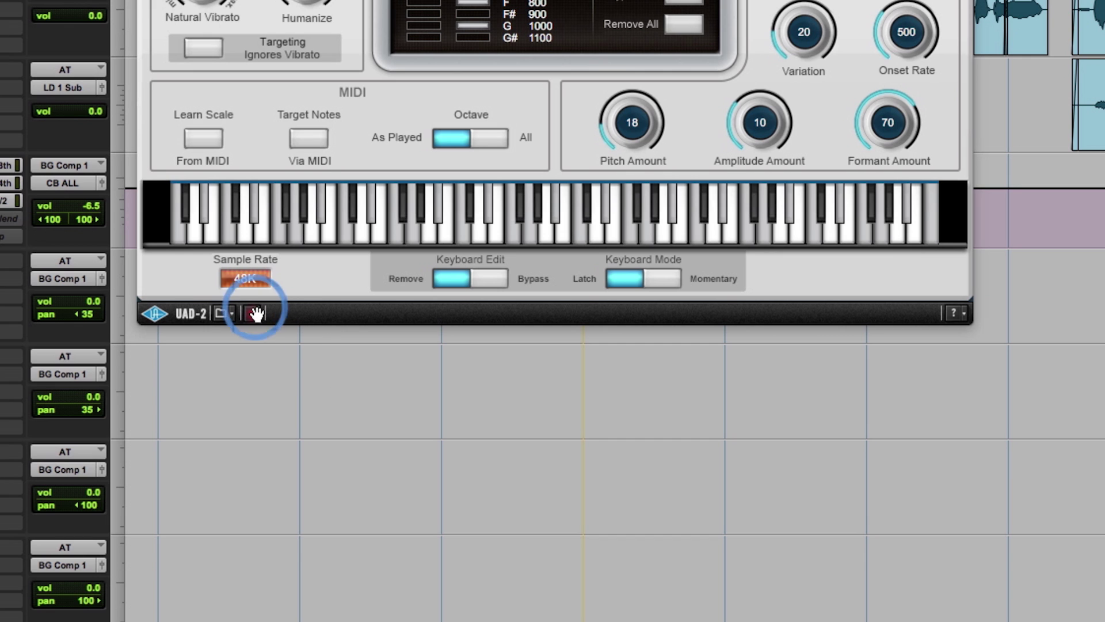
pyautogui.click(254, 313)
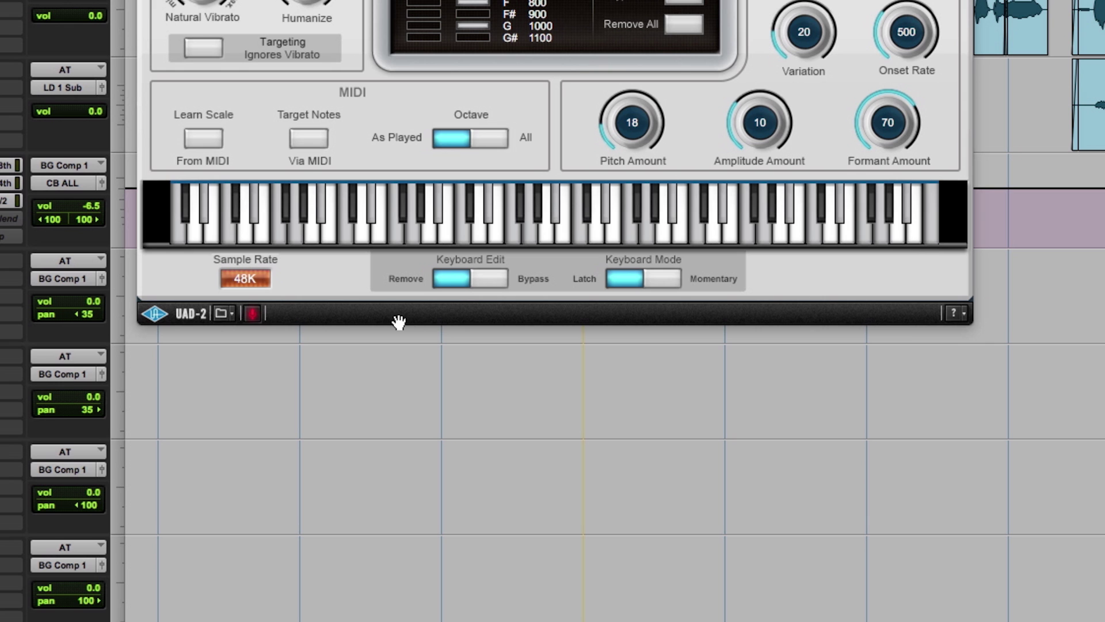
pyautogui.click(639, 331)
pyautogui.click(253, 313)
pyautogui.click(253, 313)
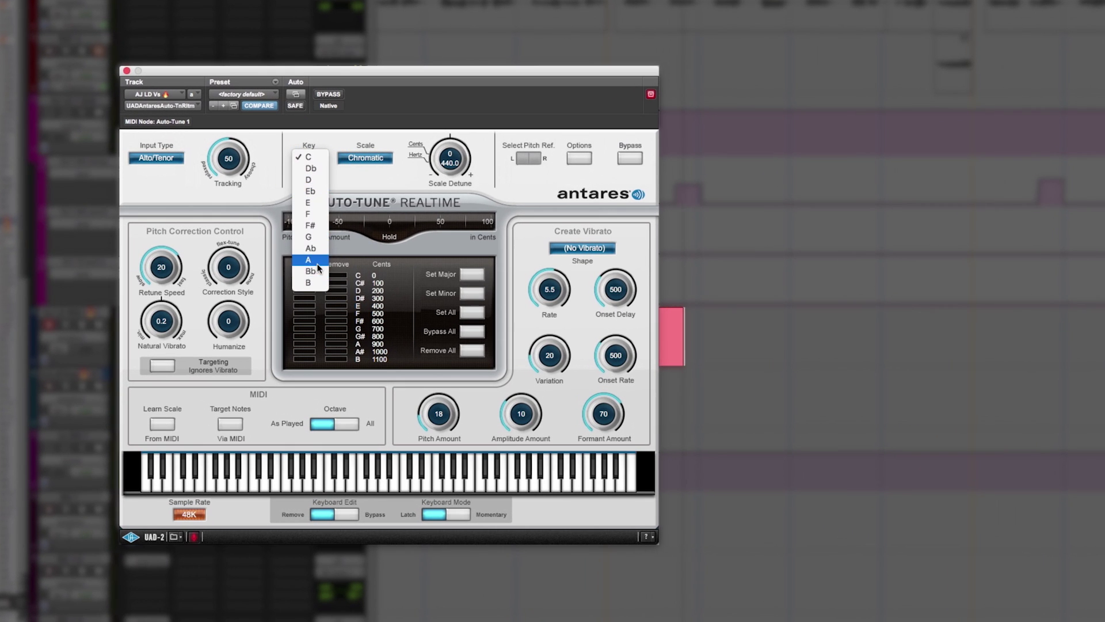
# Step: On the AJ LD Vs track's Auto-Tune, set the key to A and adjust Retune Speed and Tracking
pyautogui.click(295, 262)
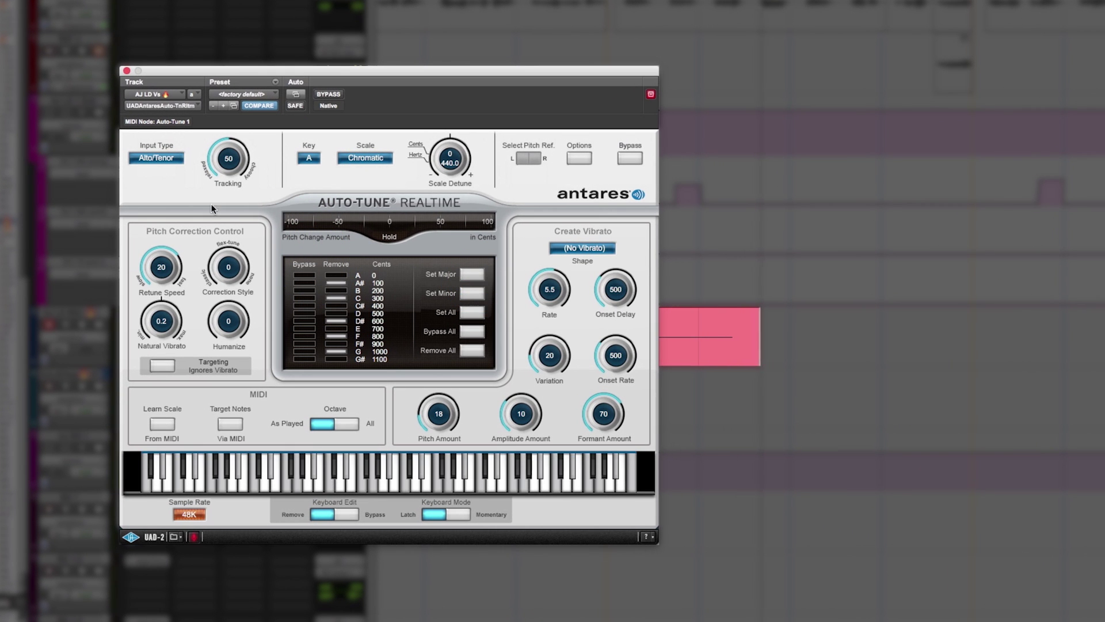
pyautogui.moveTo(165, 269); pyautogui.dragTo(165, 281)
pyautogui.moveTo(225, 141); pyautogui.dragTo(224, 148)
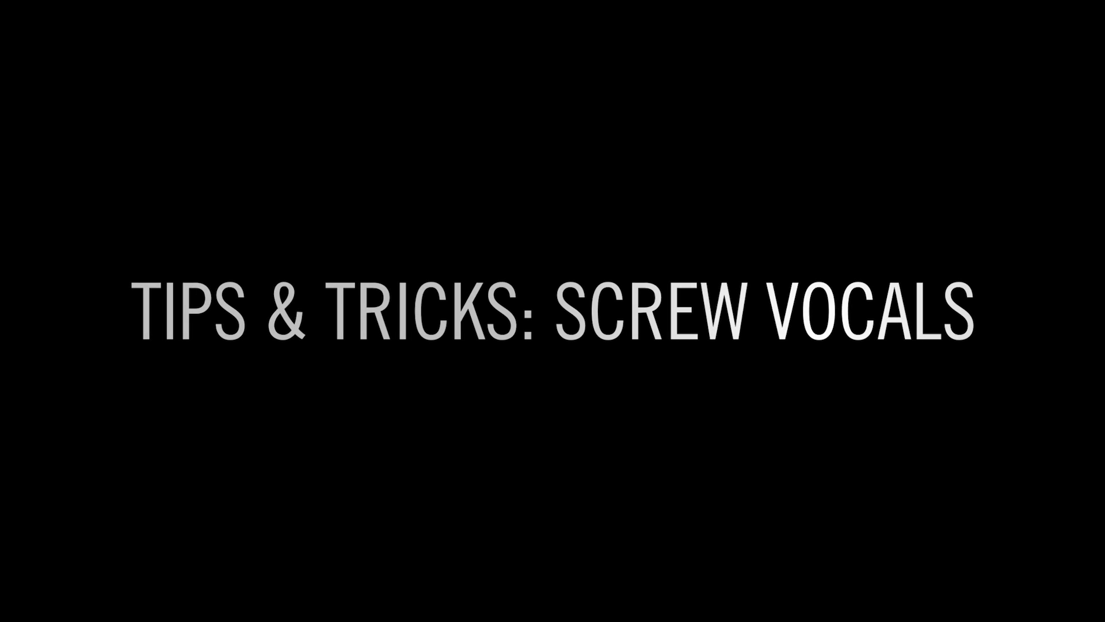
# Step: Enable automation of the Input type parameter for Auto-Tune on the AJ Ld Chop track
pyautogui.click(283, 378)
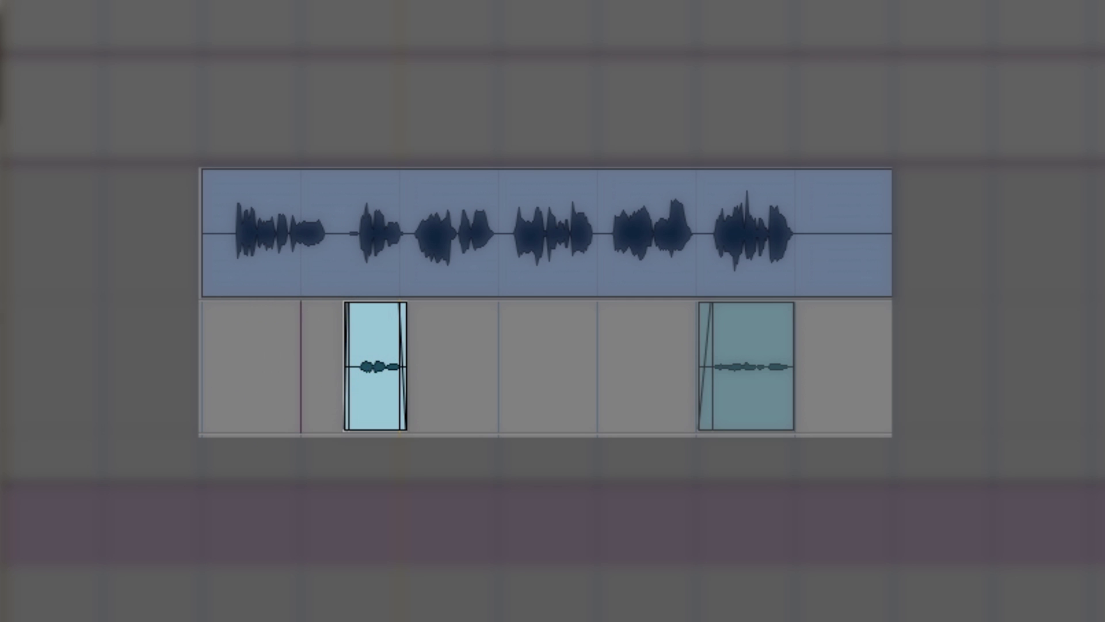
pyautogui.click(746, 398)
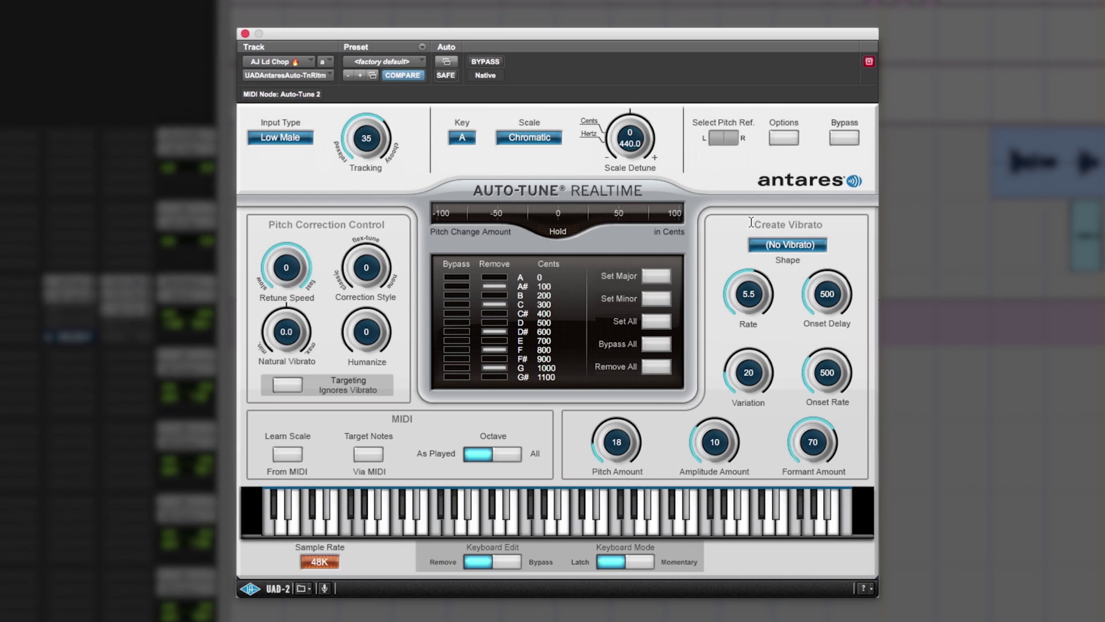
pyautogui.click(447, 61)
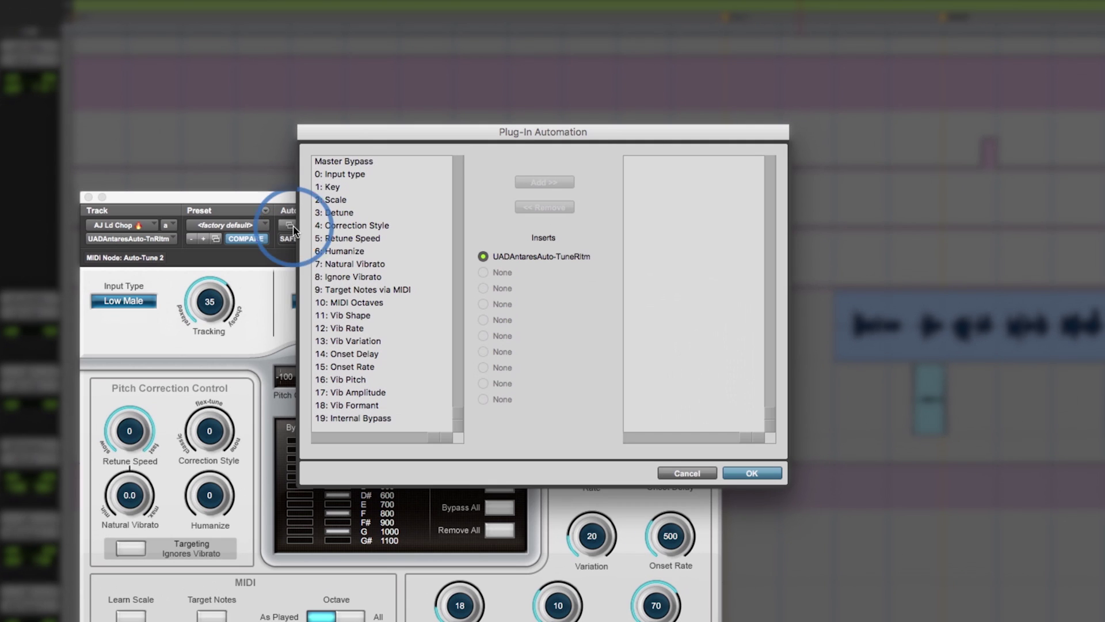
pyautogui.click(344, 173)
pyautogui.click(544, 182)
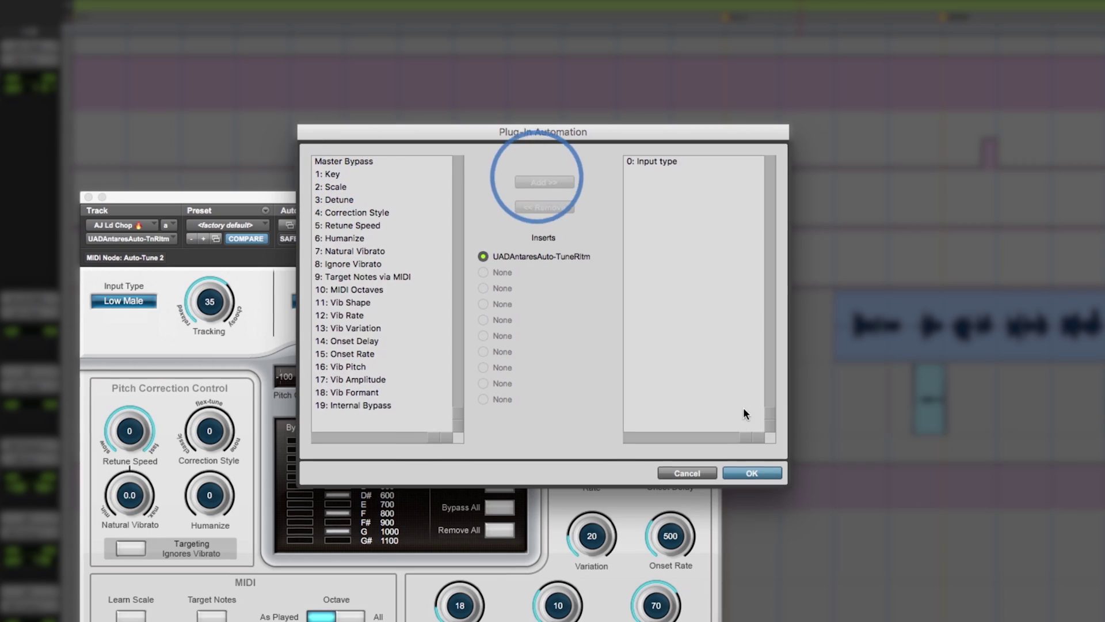
pyautogui.click(698, 385)
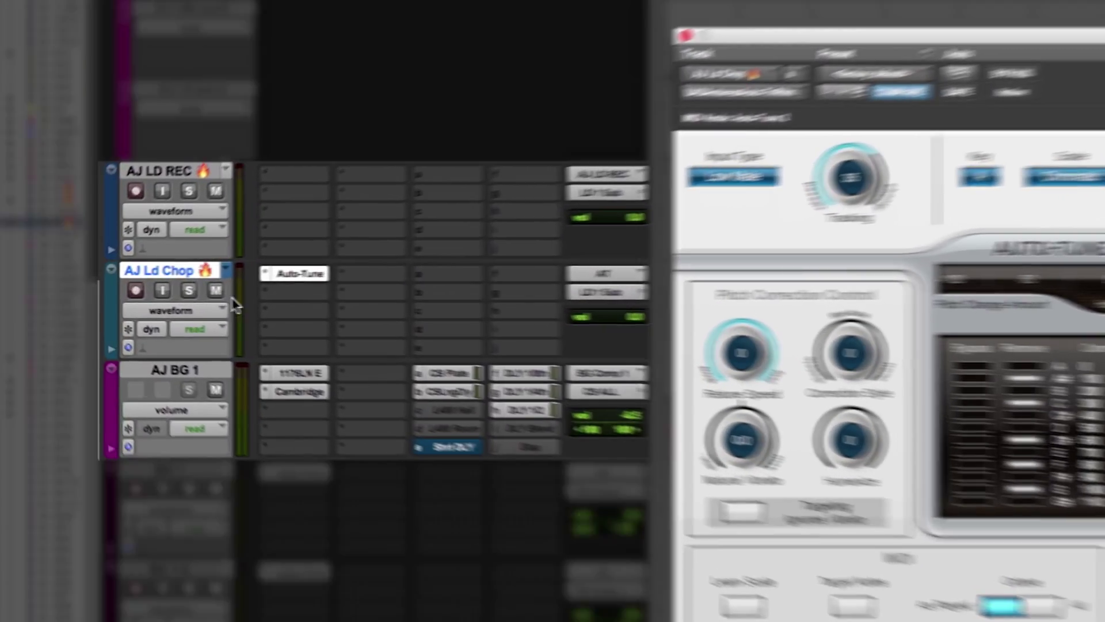
# Step: Show the Auto-Tune Input type automation on the AJ Ld Chop track instead of the waveform view
pyautogui.click(75, 301)
pyautogui.moveTo(102, 332)
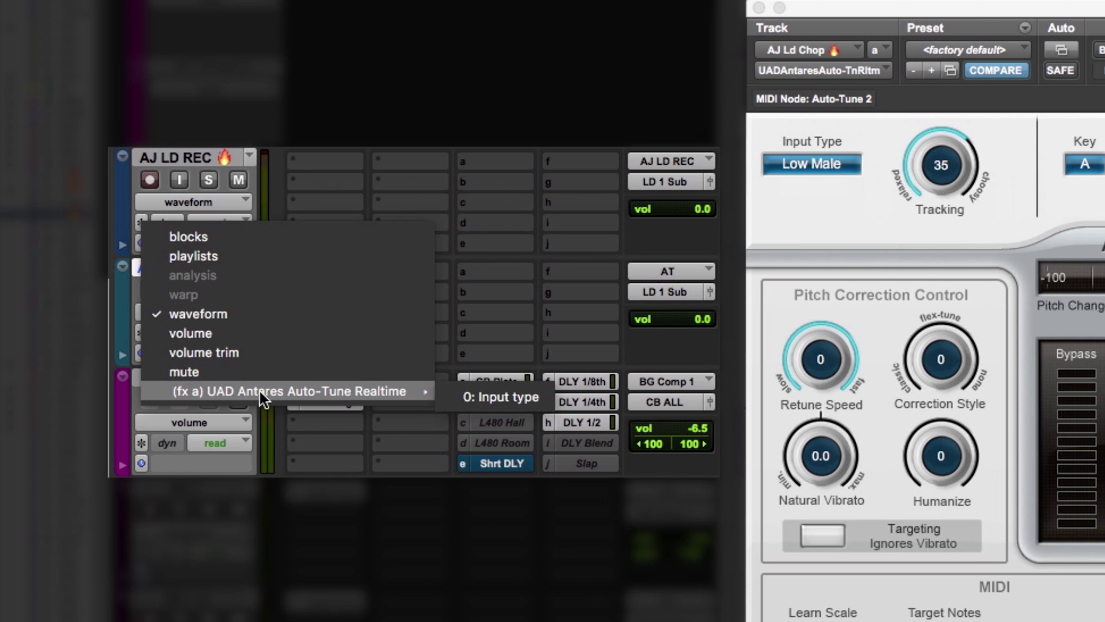
pyautogui.click(463, 397)
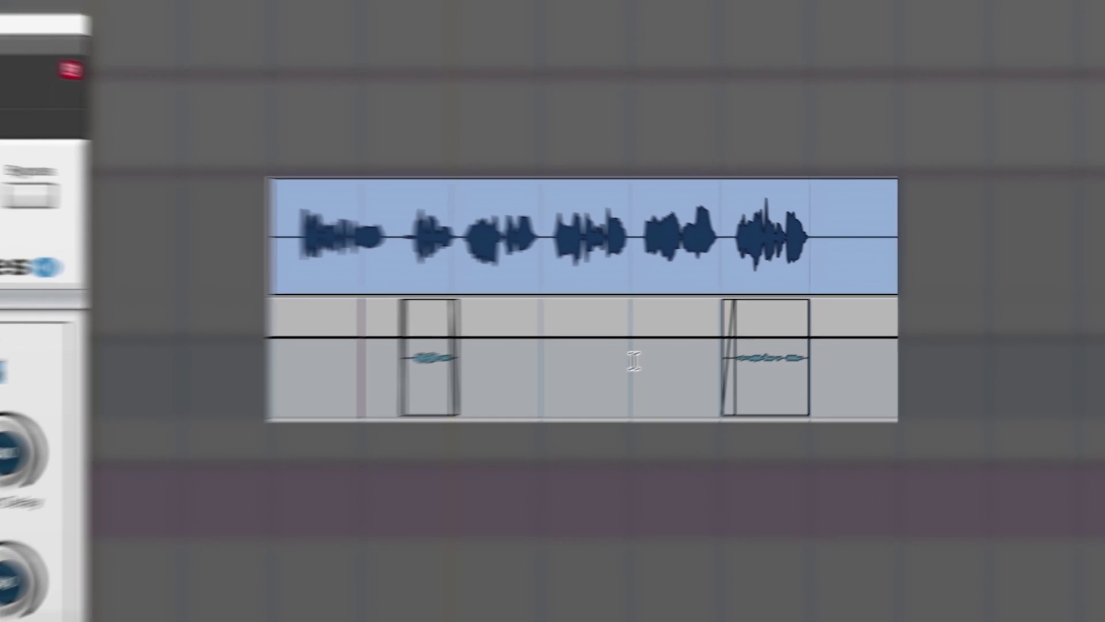
# Step: Lower the Input type automation over the section containing the second chopped vocal clip
pyautogui.moveTo(843, 300); pyautogui.dragTo(925, 299)
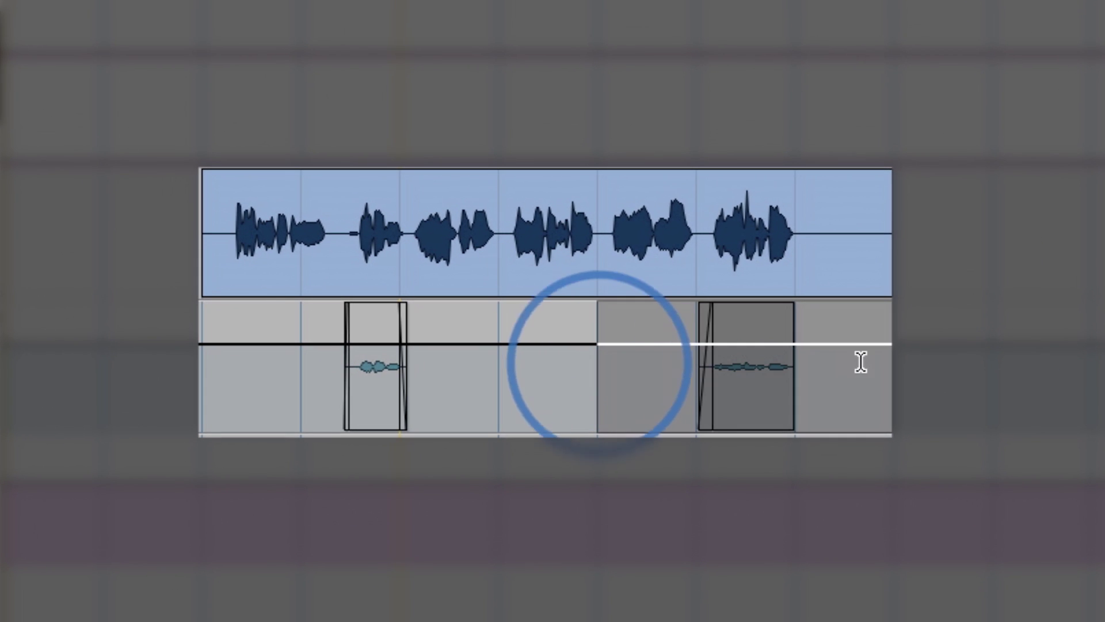
pyautogui.moveTo(743, 315); pyautogui.dragTo(751, 378)
pyautogui.click(579, 421)
pyautogui.click(322, 423)
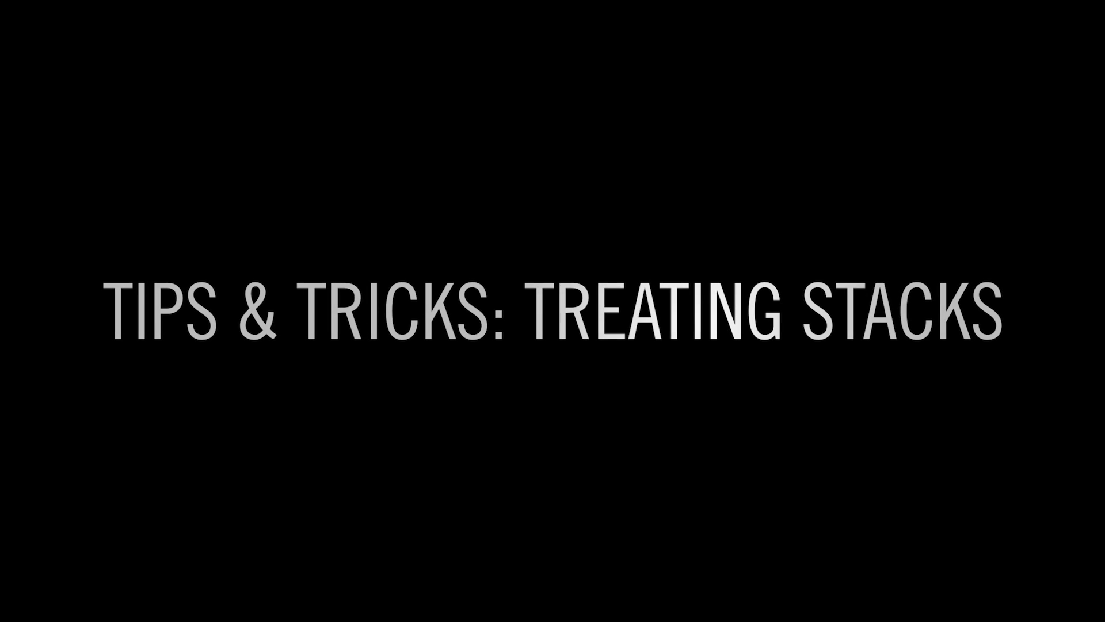
# Step: Select the stacked background vocal clips and the tracks BG 1 through BG 1-4
pyautogui.click(506, 277)
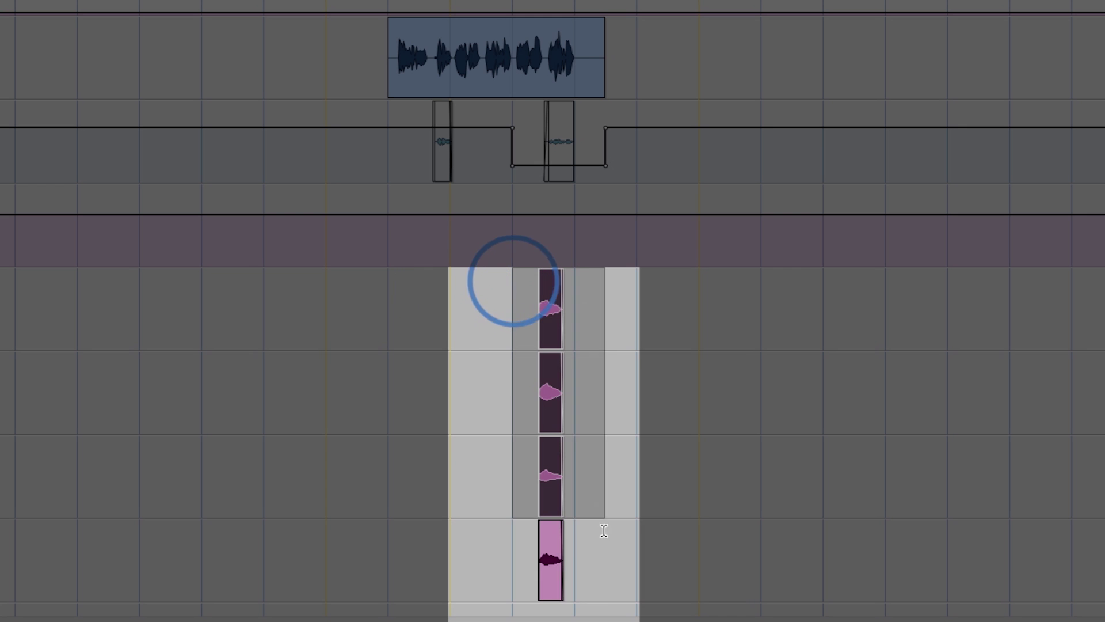
pyautogui.click(514, 281)
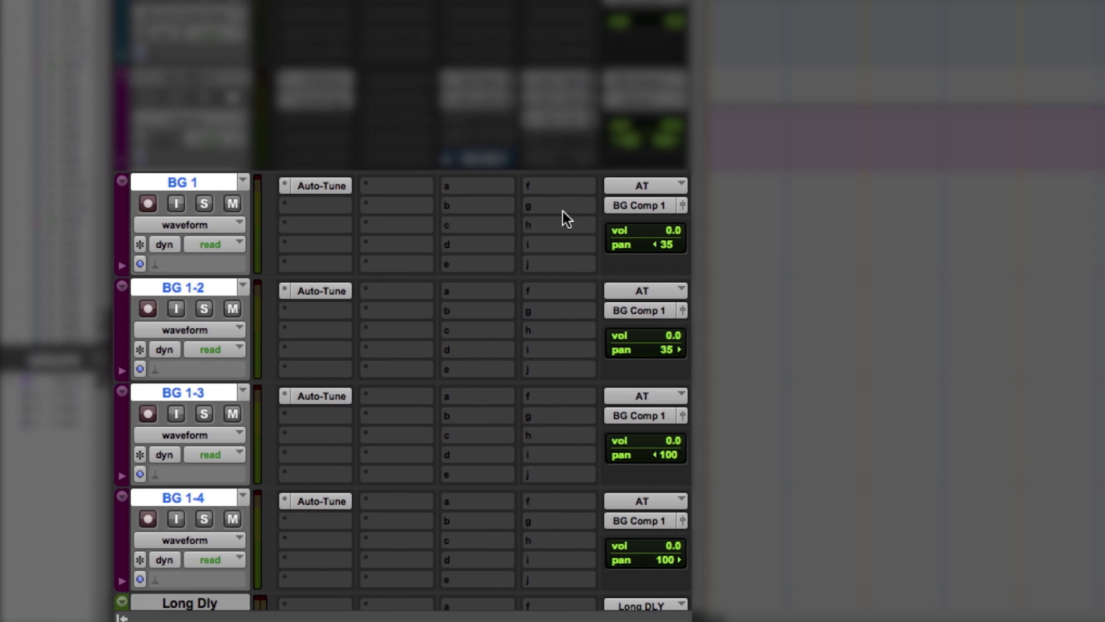
pyautogui.click(202, 182)
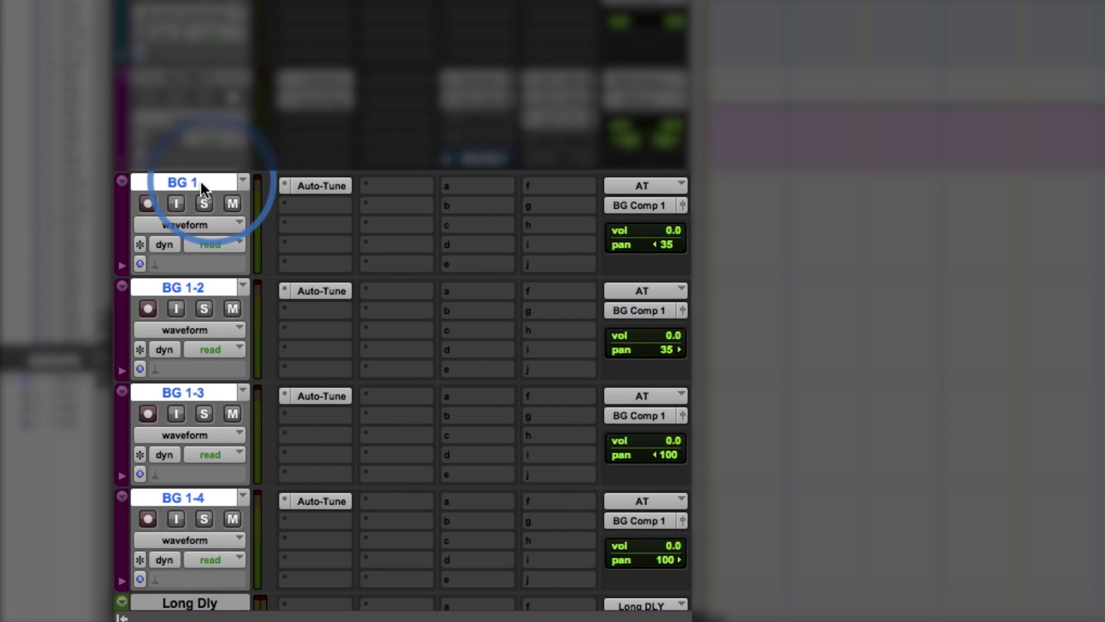
pyautogui.keyDown('shift'); pyautogui.click(210, 498); pyautogui.keyUp('shift')
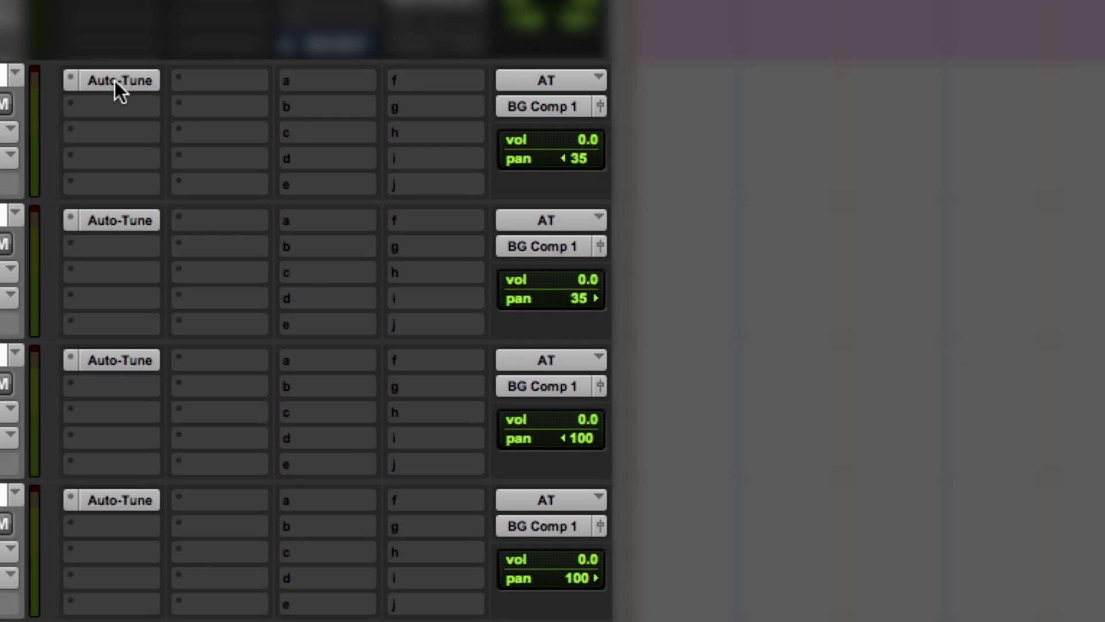
# Step: Open the Auto-Tune inserts on BG 1 and BG 1-2 to compare their settings
pyautogui.click(115, 80)
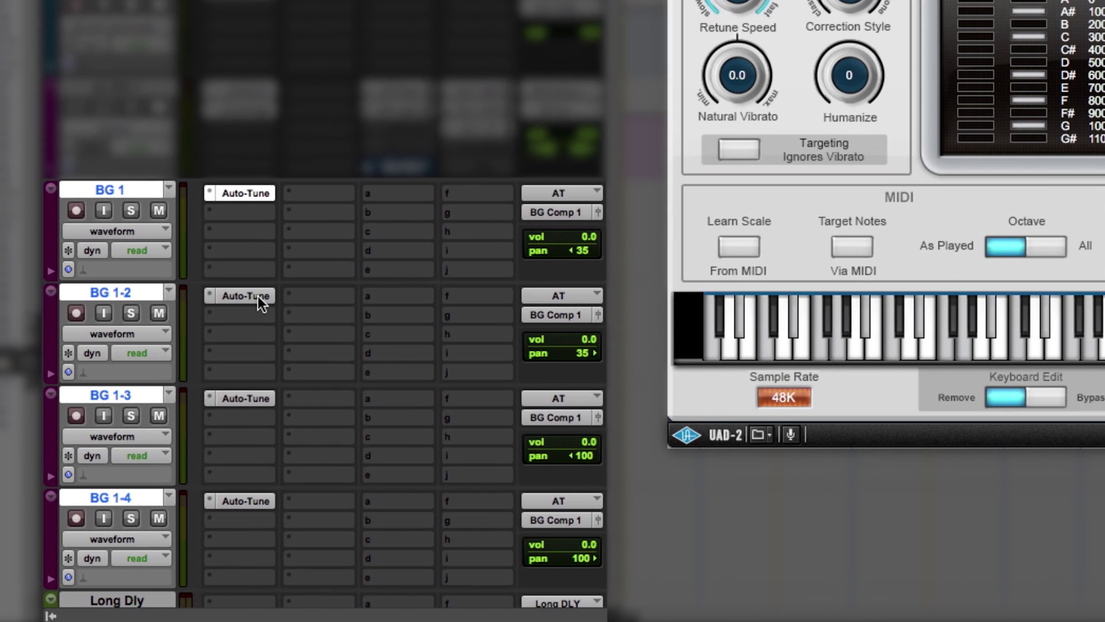
pyautogui.click(258, 296)
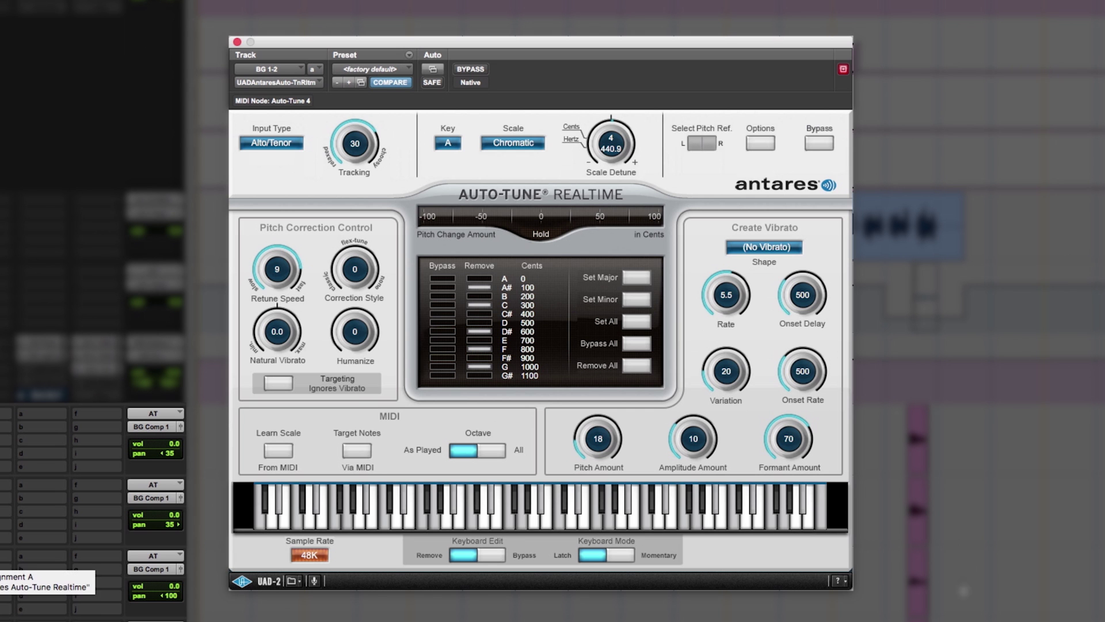
pyautogui.click(890, 562)
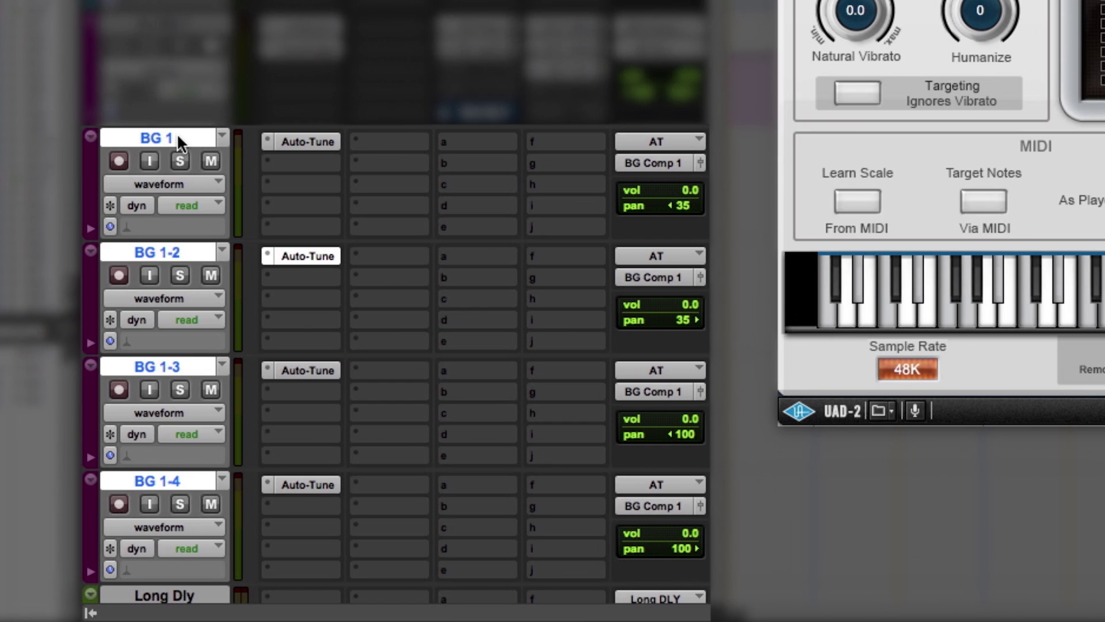
# Step: Select only the BG 1 and BG 1-2 tracks and solo them as a pair
pyautogui.click(176, 137)
pyautogui.keyDown('shift'); pyautogui.click(174, 254); pyautogui.keyUp('shift')
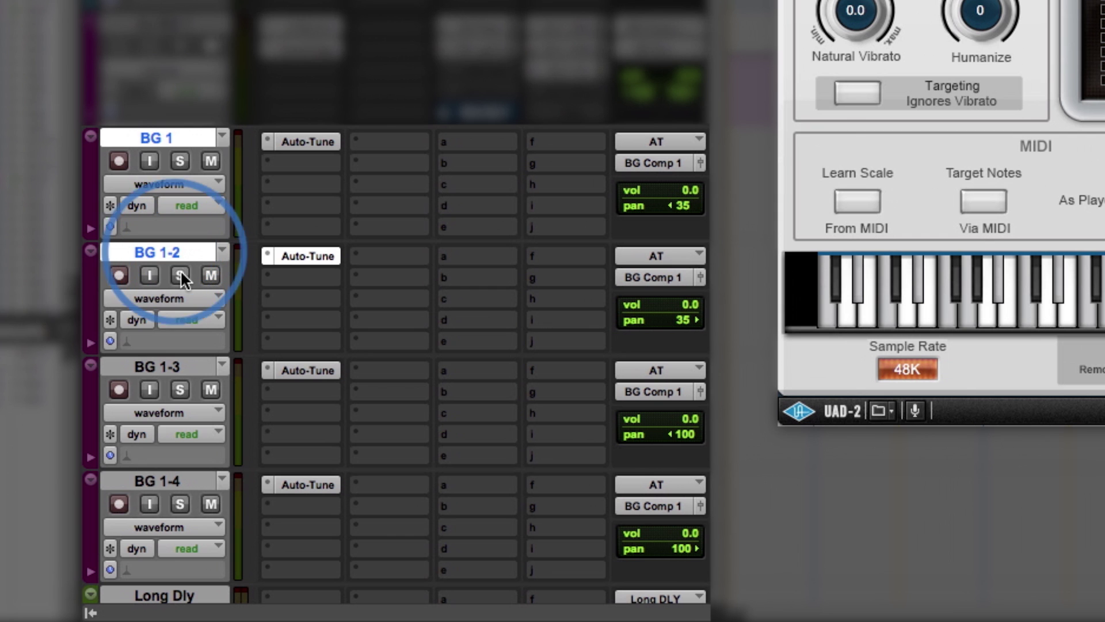
pyautogui.click(179, 275)
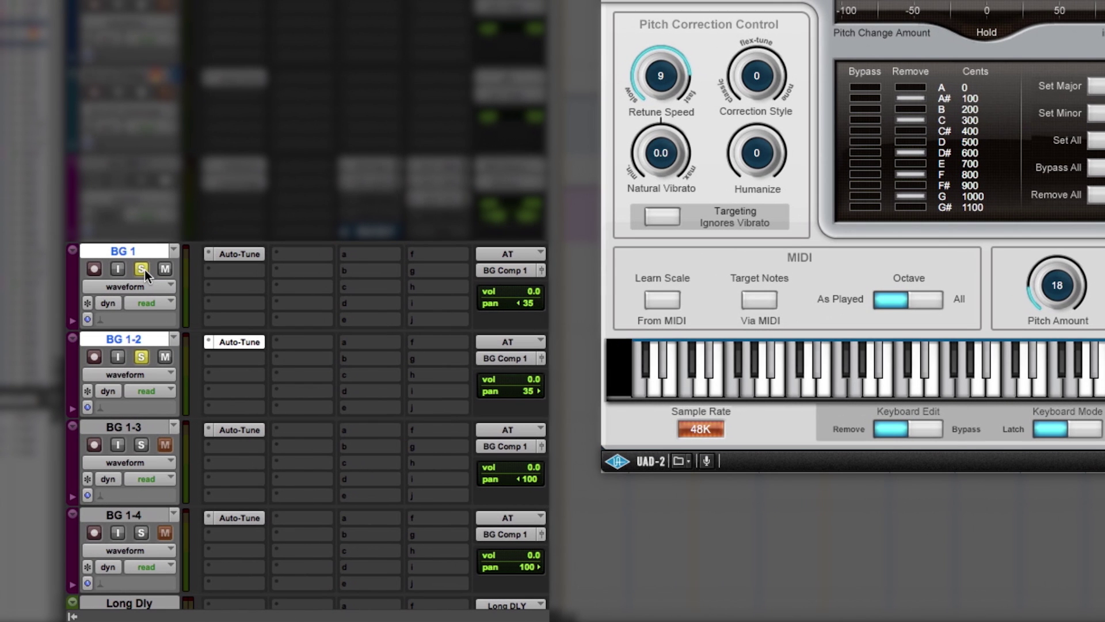
# Step: Unsolo BG 1 and BG 1-2, solo BG 1-3 and BG 1-4 instead, and play the selected section
pyautogui.click(141, 269)
pyautogui.click(141, 357)
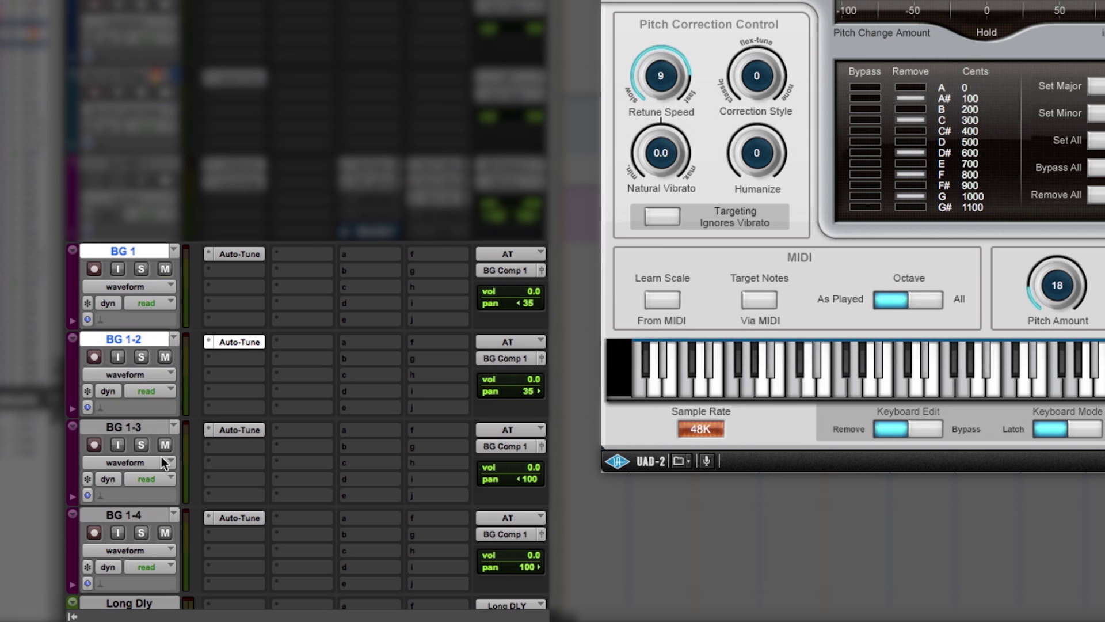
pyautogui.click(142, 534)
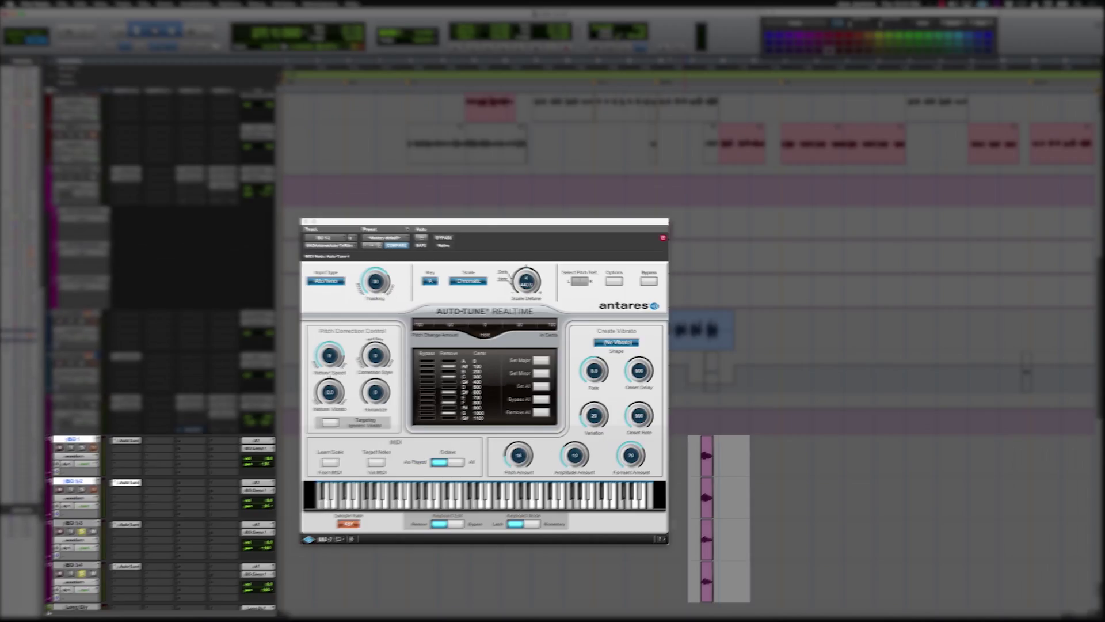
pyautogui.press('space')
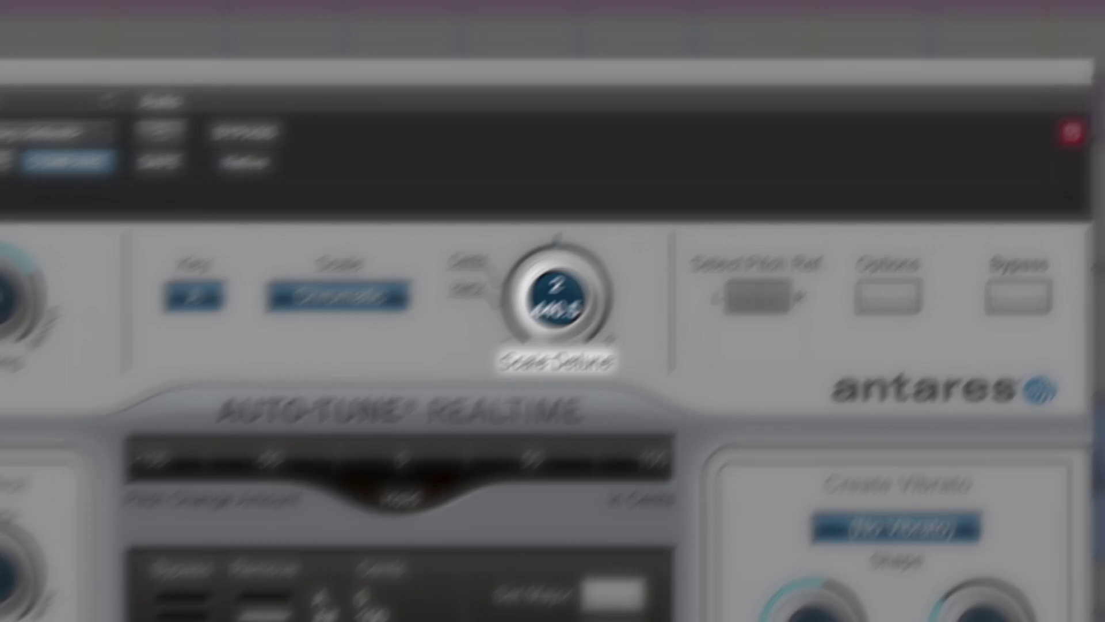
# Step: Show the Auto-Tune settings of BG 1 and solo BG 1-2 together with the other three background tracks
pyautogui.click(235, 238)
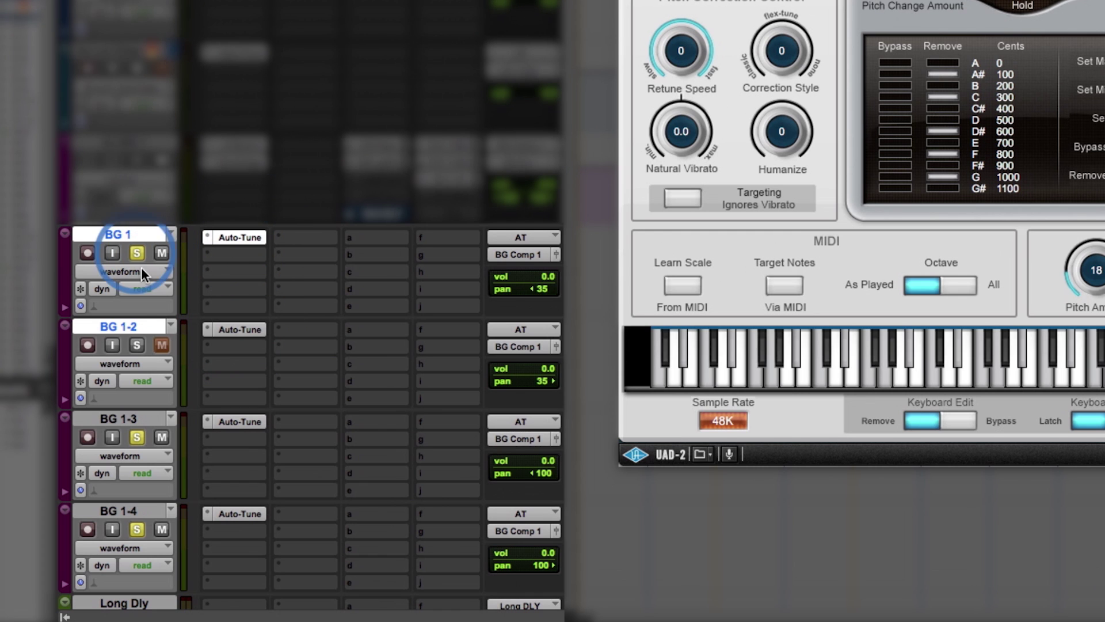
pyautogui.click(137, 344)
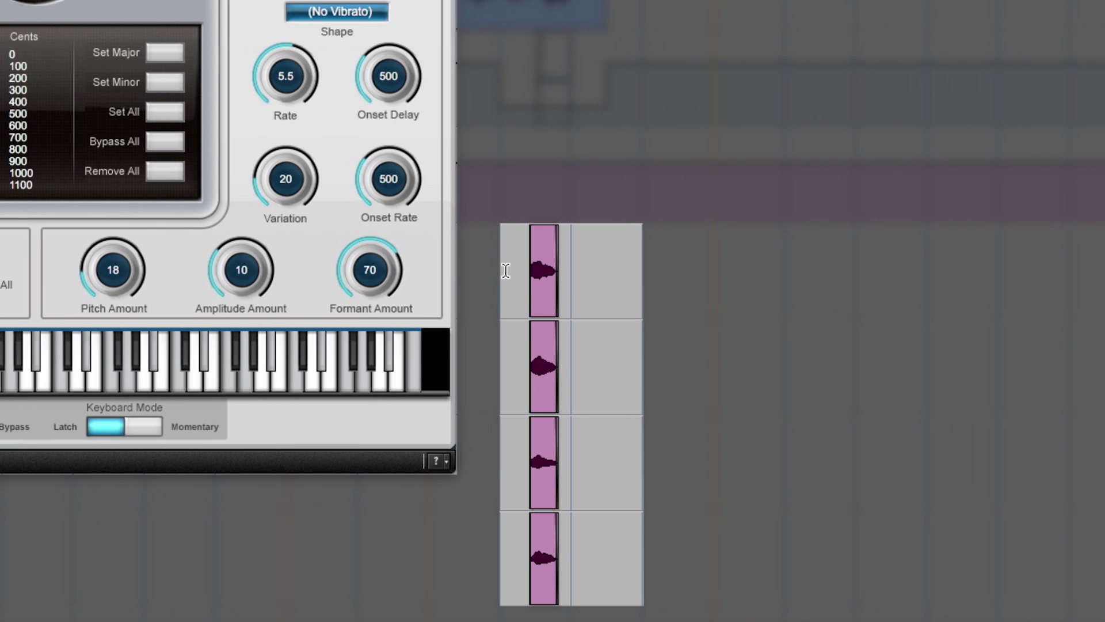
pyautogui.click(516, 258)
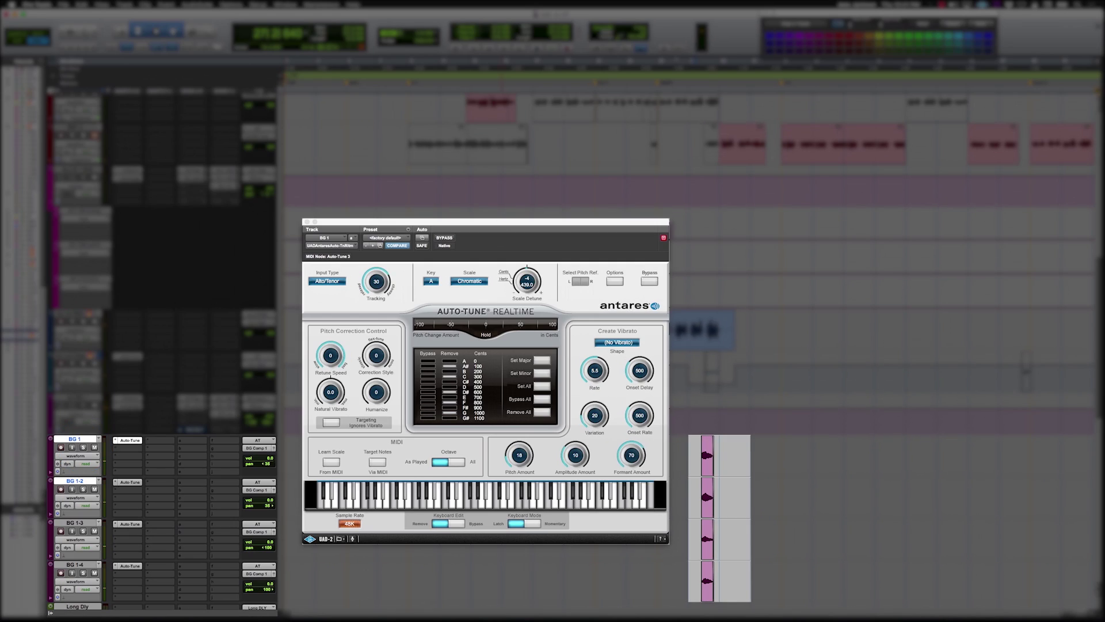
# Step: Move the Auto-Tune window clear of the clips and play the session from just before the stacked background vocals
pyautogui.moveTo(495, 225); pyautogui.dragTo(412, 230)
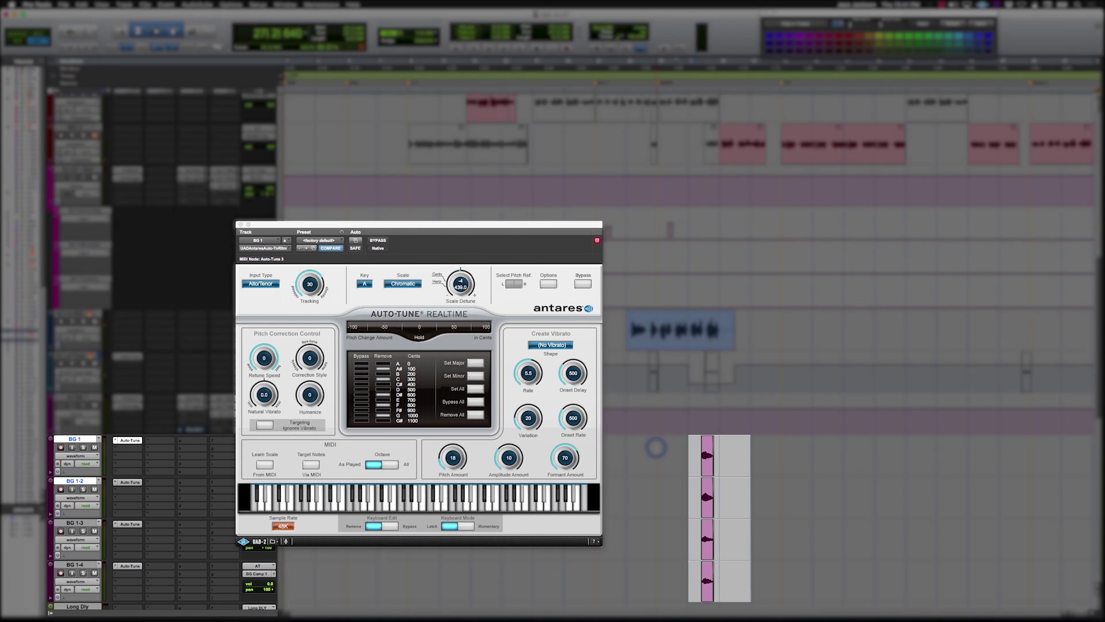
pyautogui.click(654, 448)
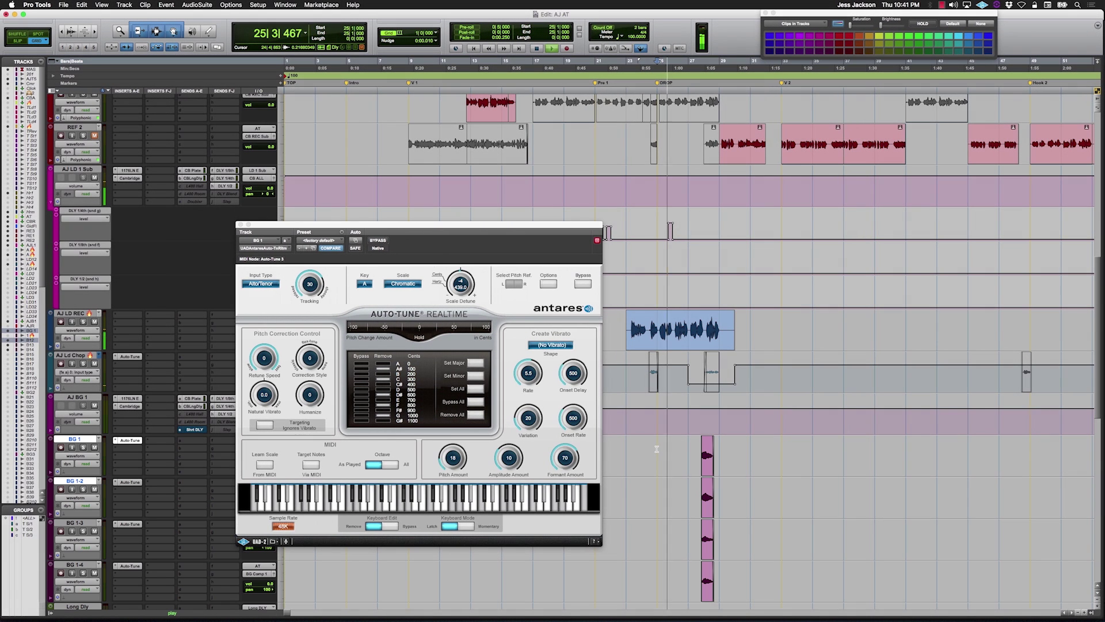